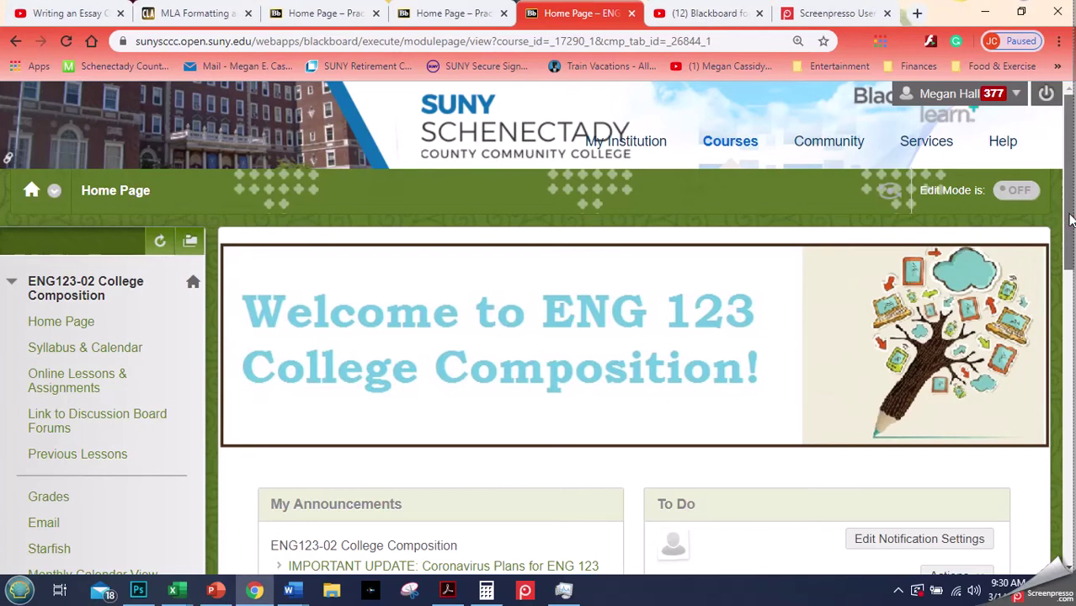
# Scroll through the ENG 123 College Composition course page to review its content.
pyautogui.moveTo(1069, 219); pyautogui.dragTo(1068, 248)
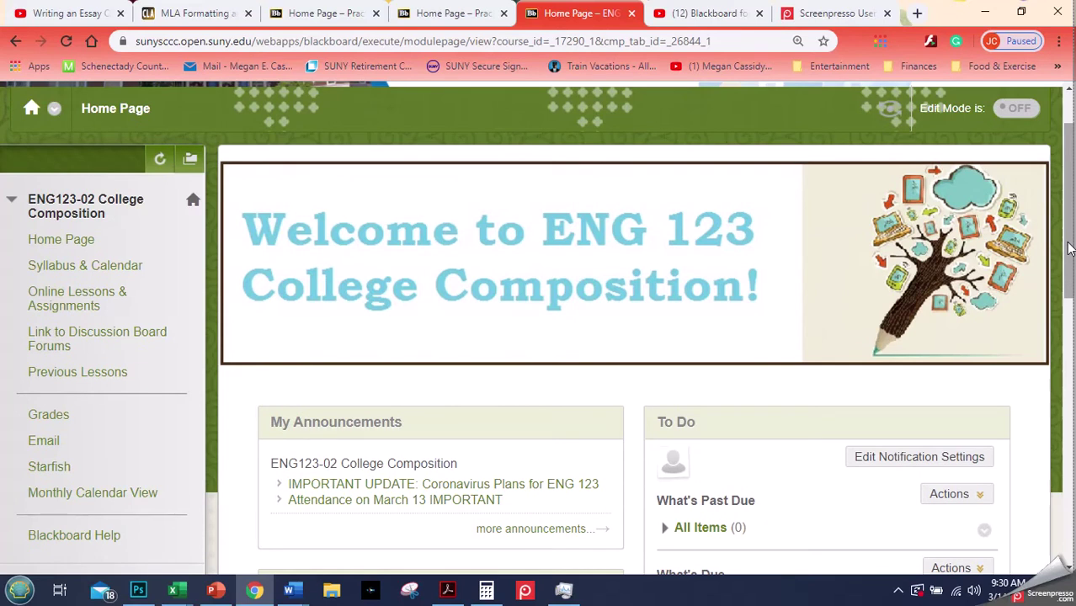
pyautogui.moveTo(1068, 248); pyautogui.dragTo(1068, 206)
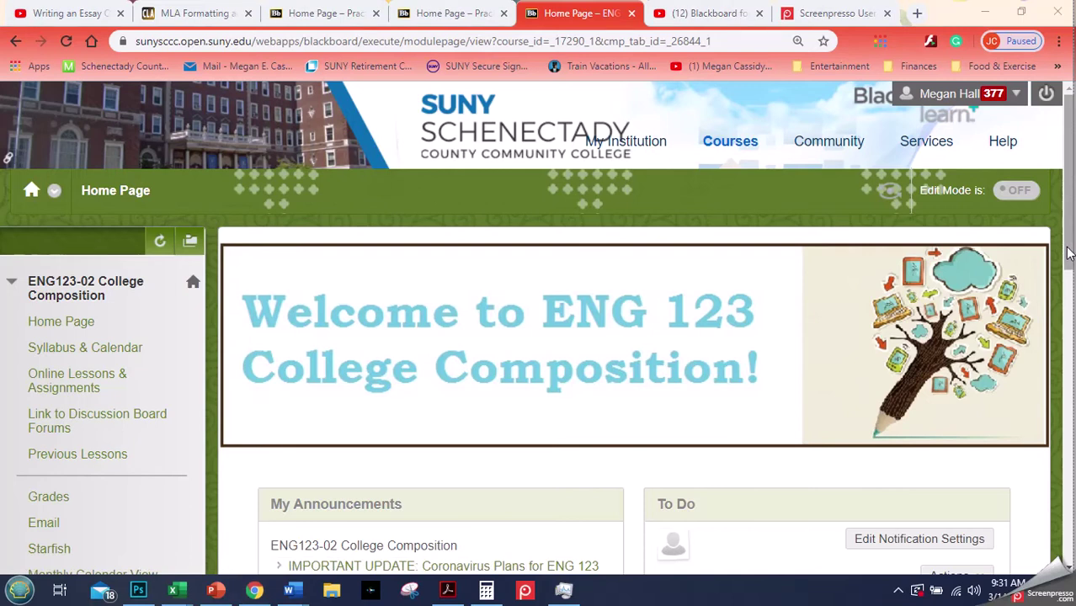
pyautogui.moveTo(1068, 249); pyautogui.dragTo(1066, 281)
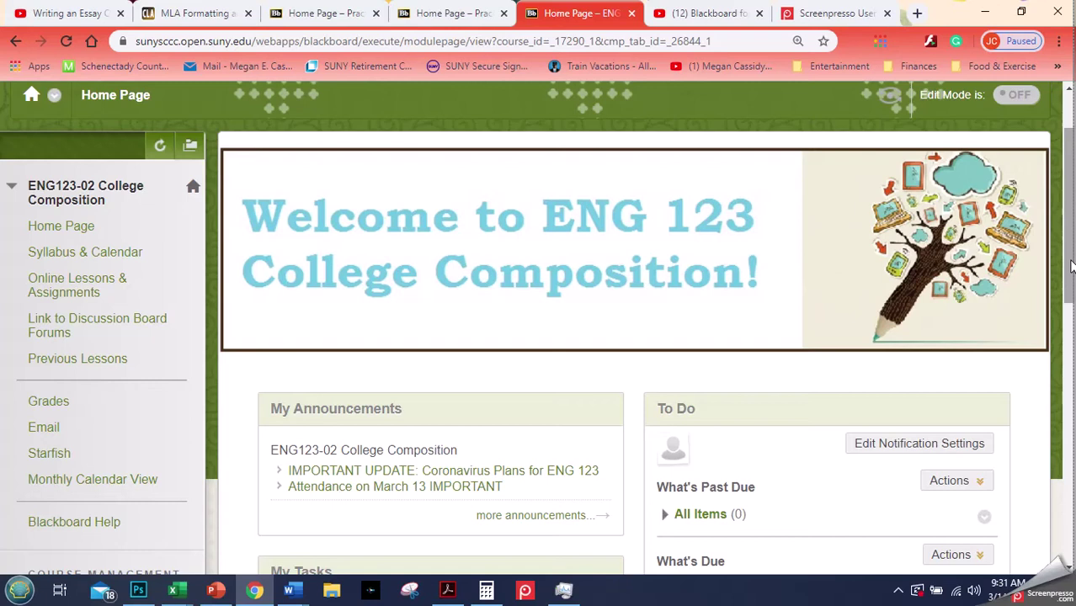
# Dismiss the practice course's Grades-deleted notice, then view the ENG 123 home page for comparison.
pyautogui.click(450, 10)
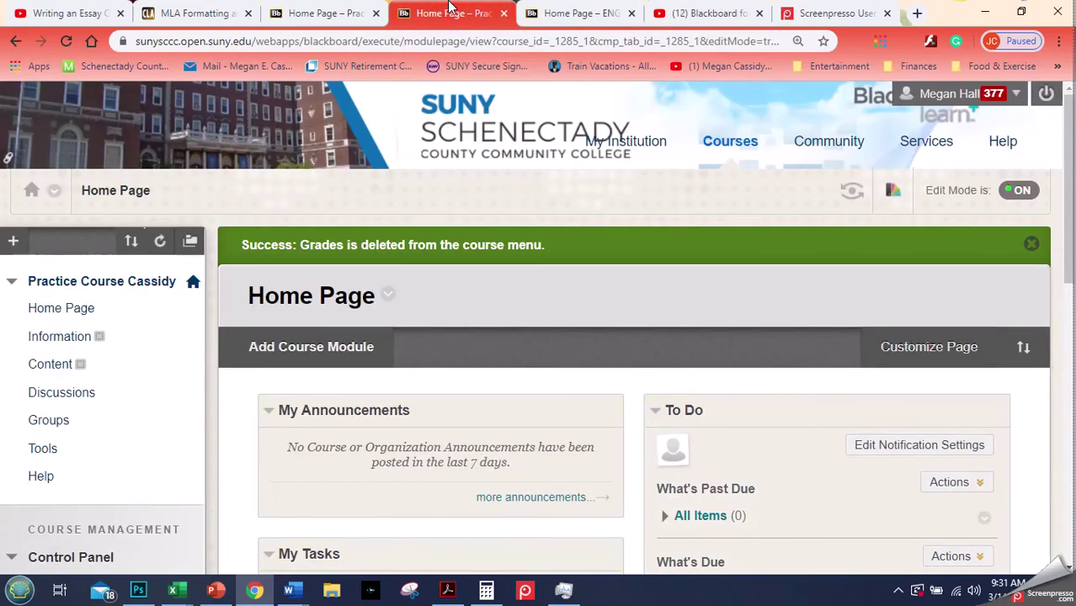
pyautogui.click(1032, 246)
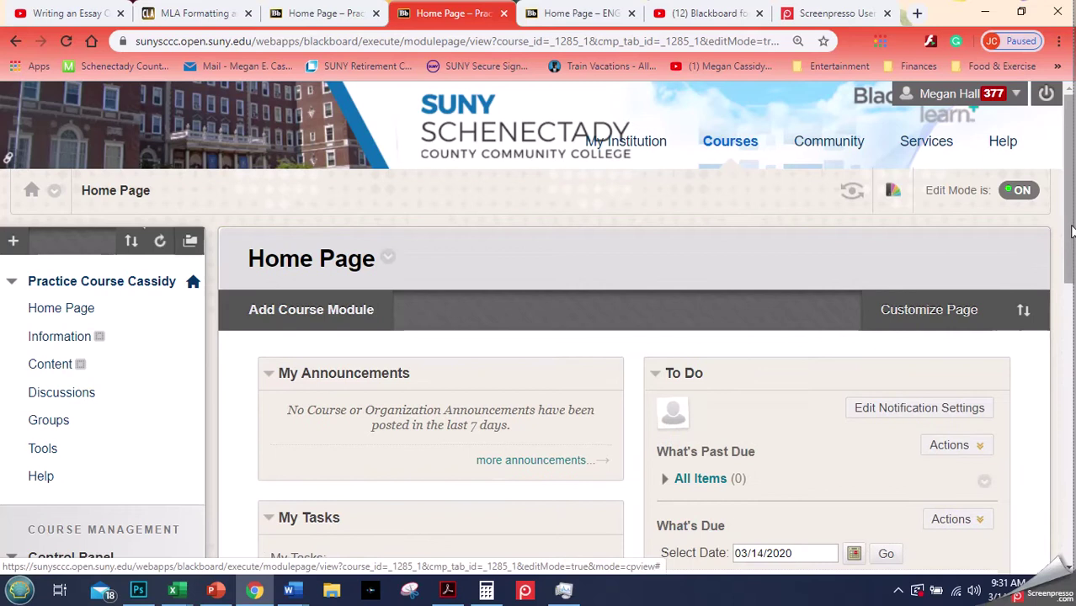
pyautogui.moveTo(1068, 241); pyautogui.dragTo(1069, 214)
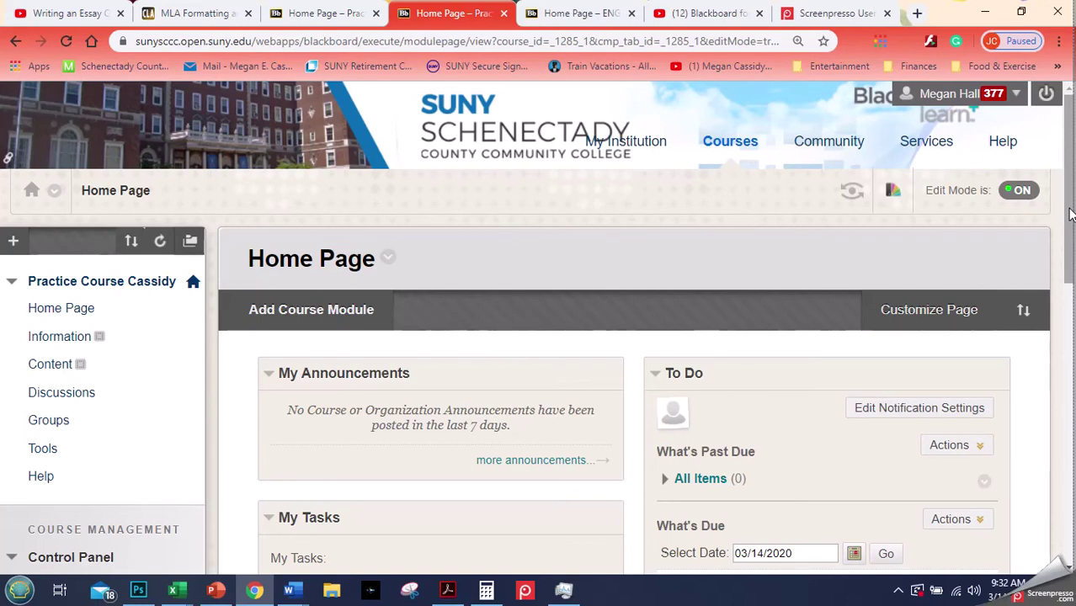
pyautogui.click(566, 8)
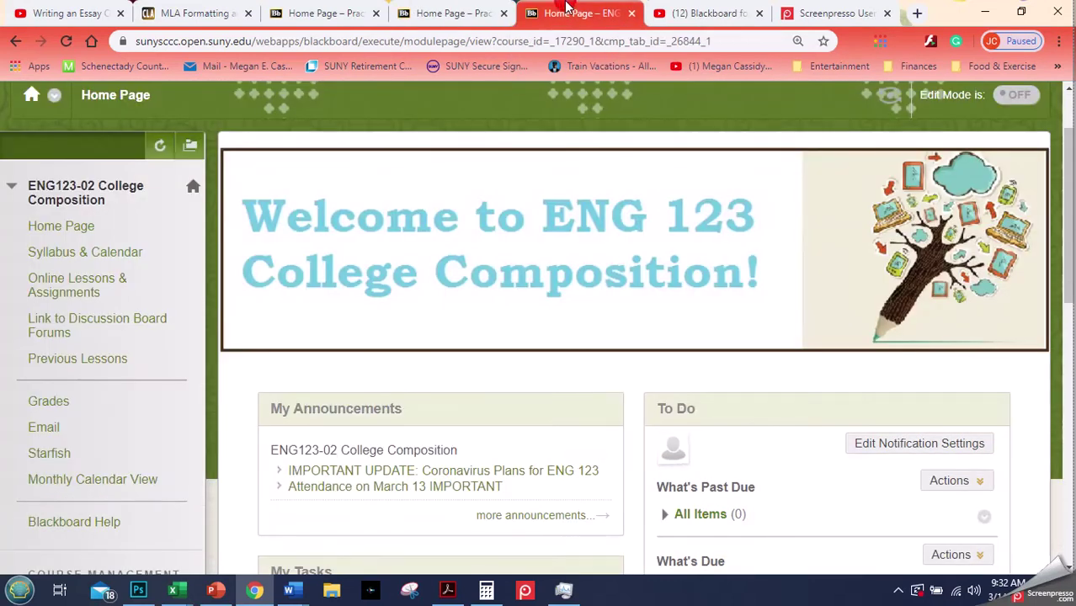
pyautogui.moveTo(1071, 178); pyautogui.dragTo(1071, 145)
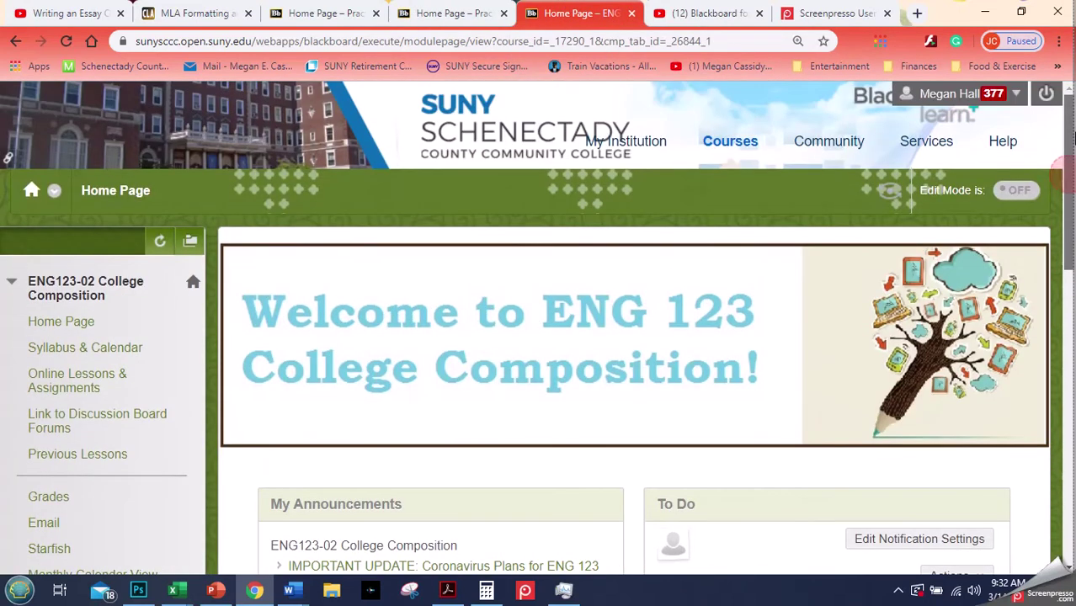
# Return to the practice course's home page in edit mode.
pyautogui.click(448, 7)
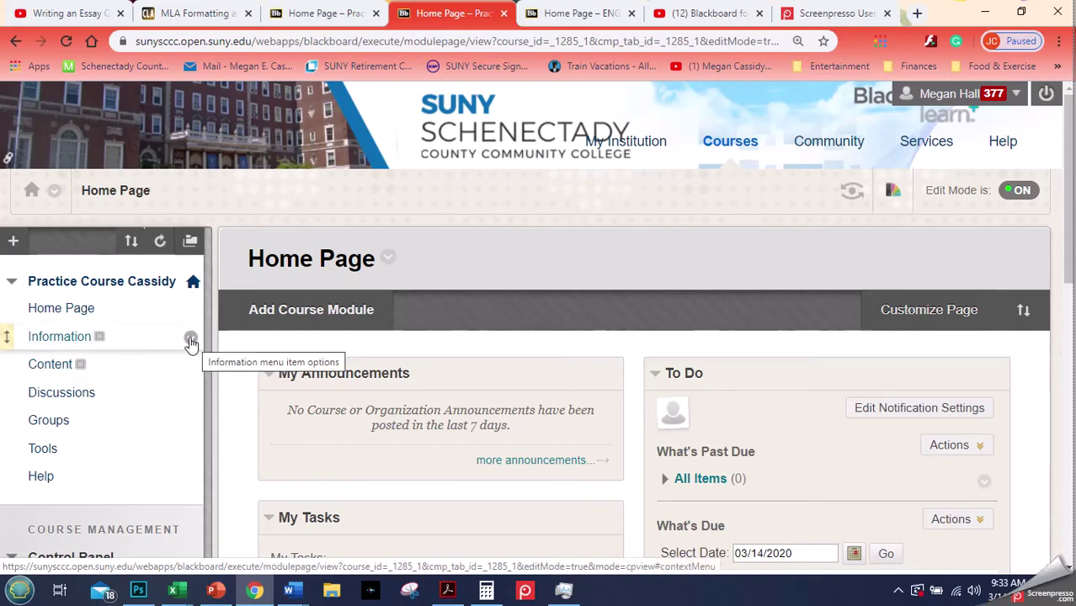
# Rename the practice course's Information menu link to Syllabus.
pyautogui.click(75, 338)
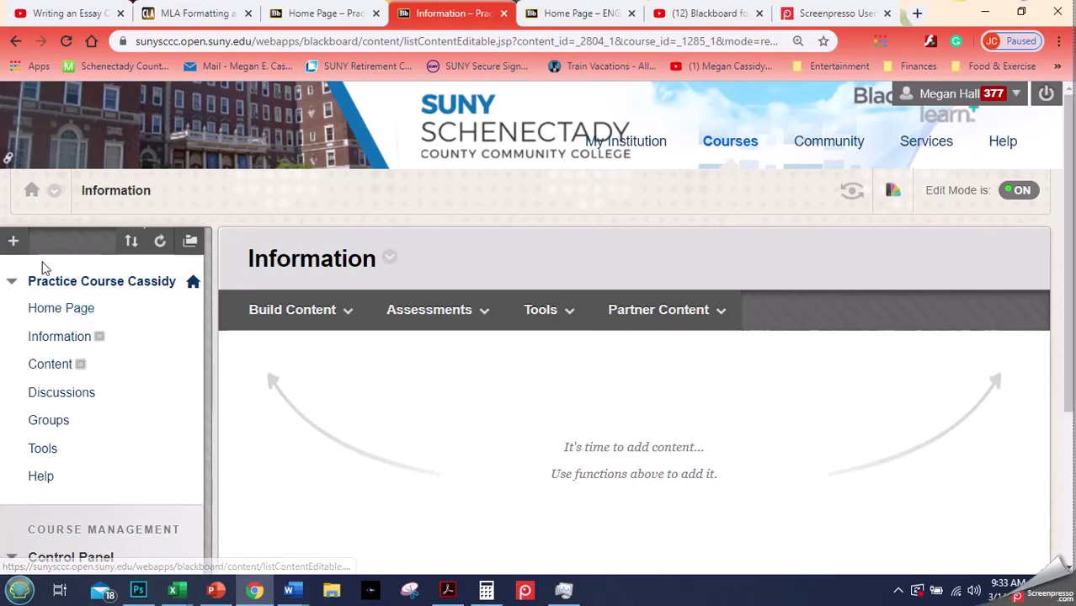
pyautogui.click(48, 309)
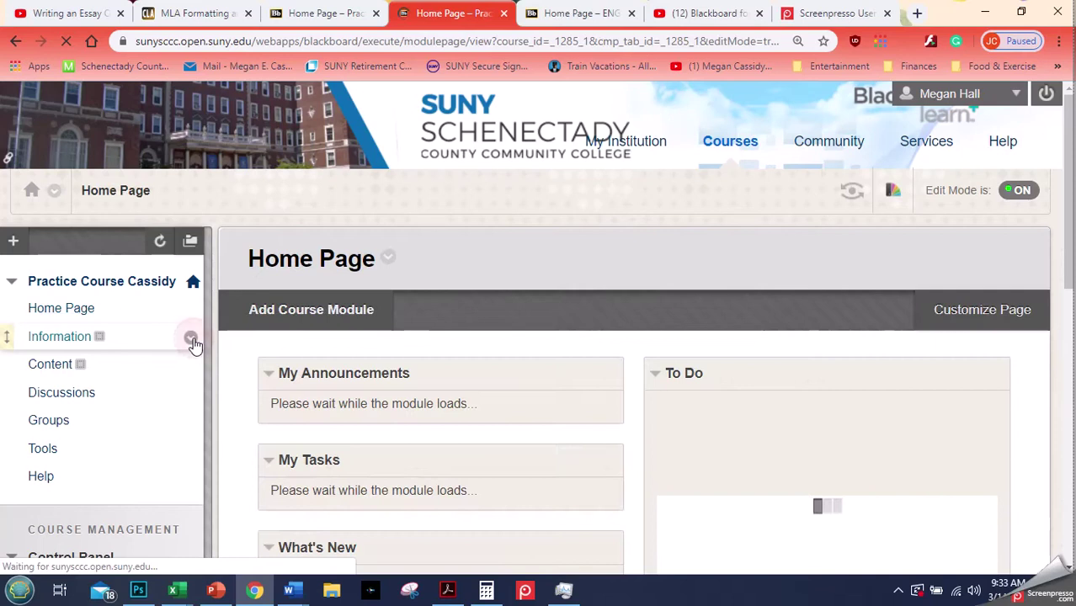
pyautogui.click(192, 339)
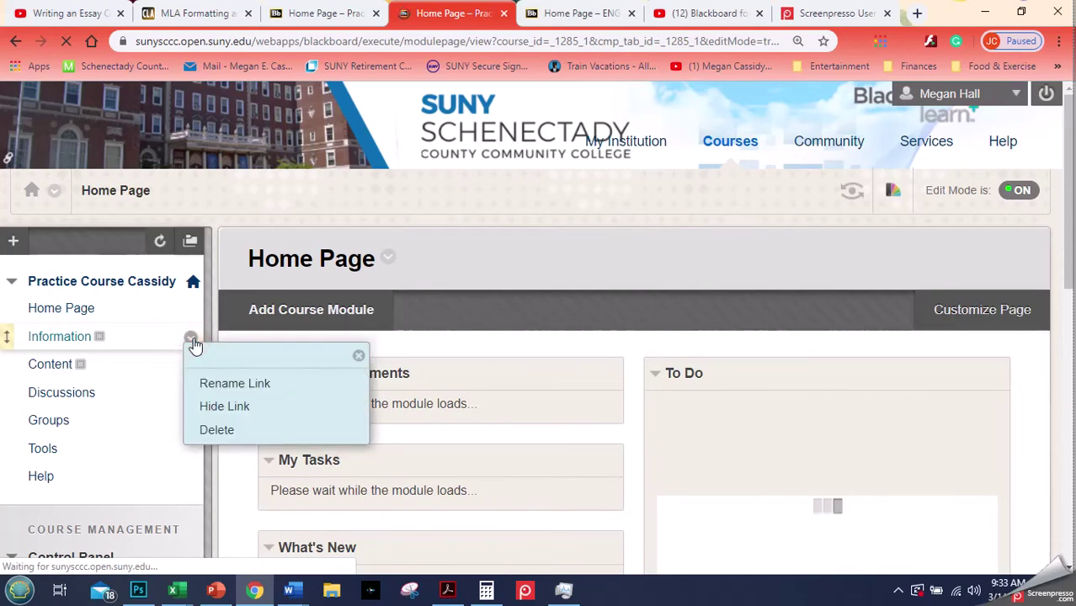
pyautogui.click(218, 386)
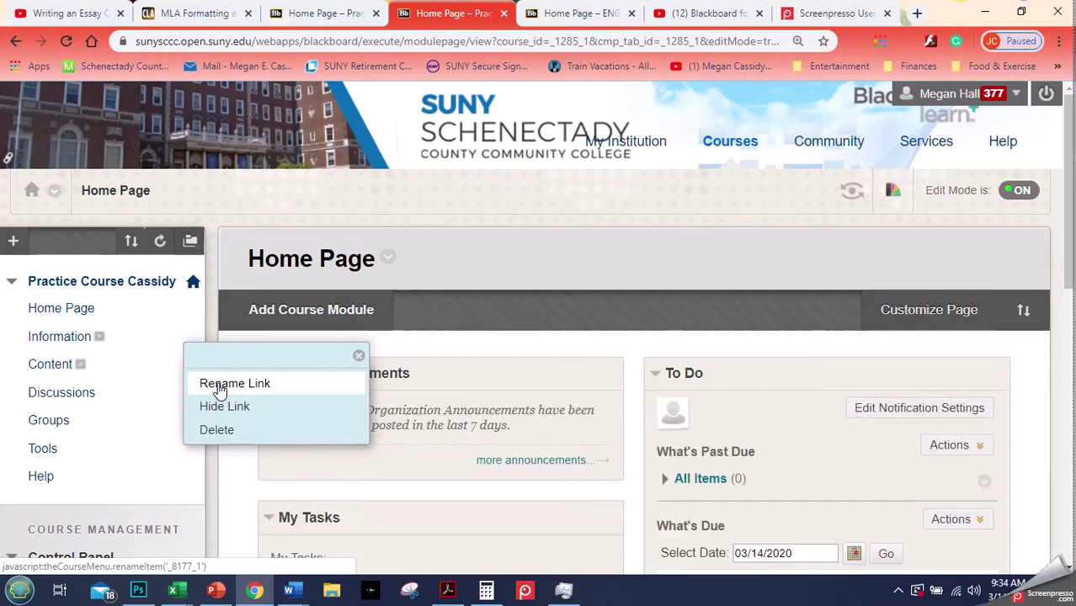
pyautogui.click(264, 385)
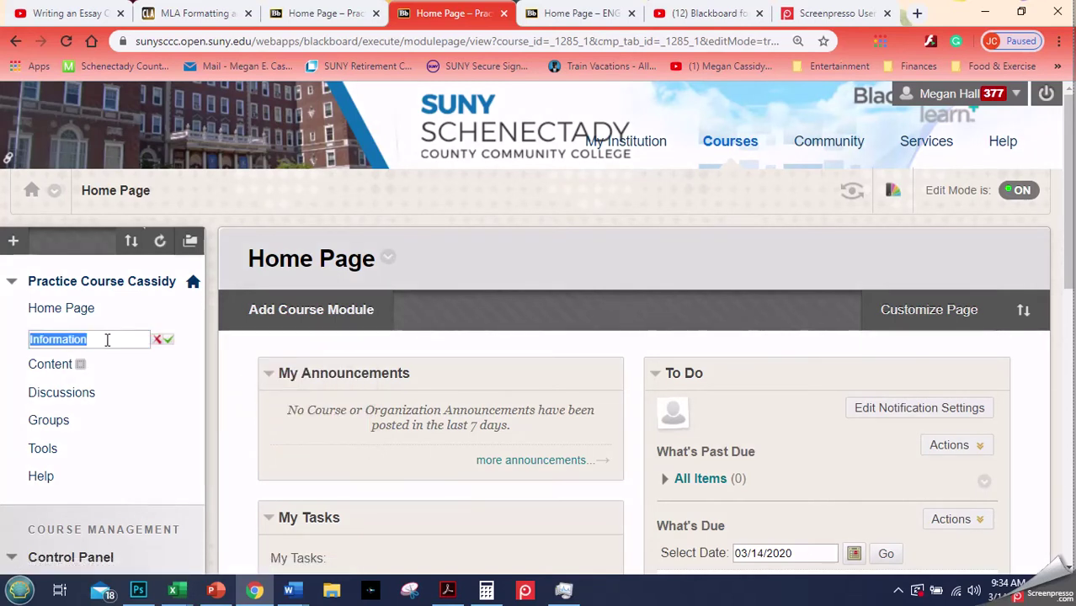
pyautogui.write('Syll')
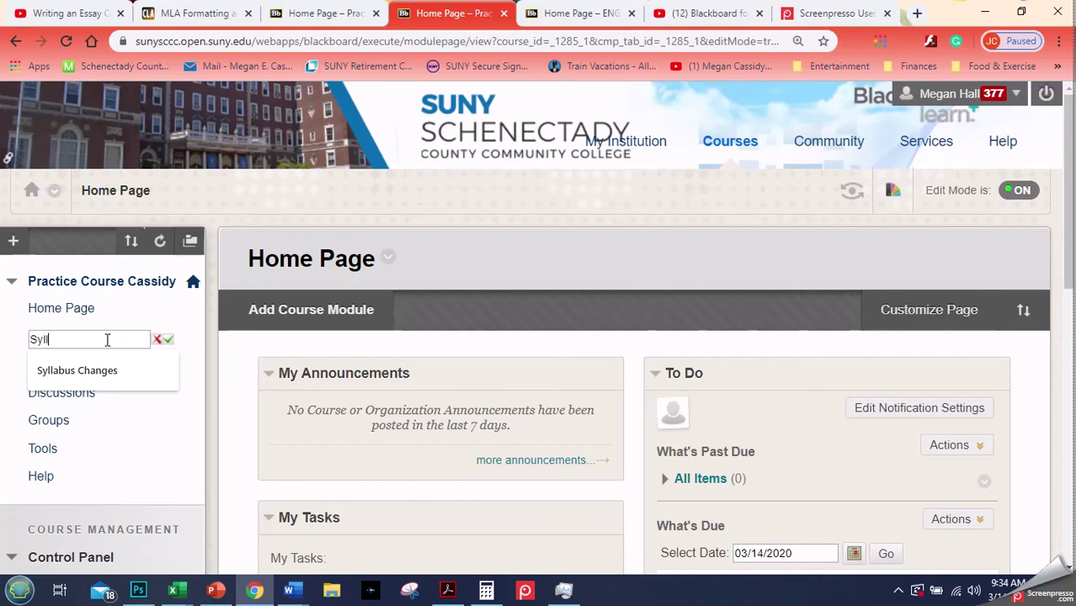
pyautogui.write('abus')
pyautogui.click(170, 341)
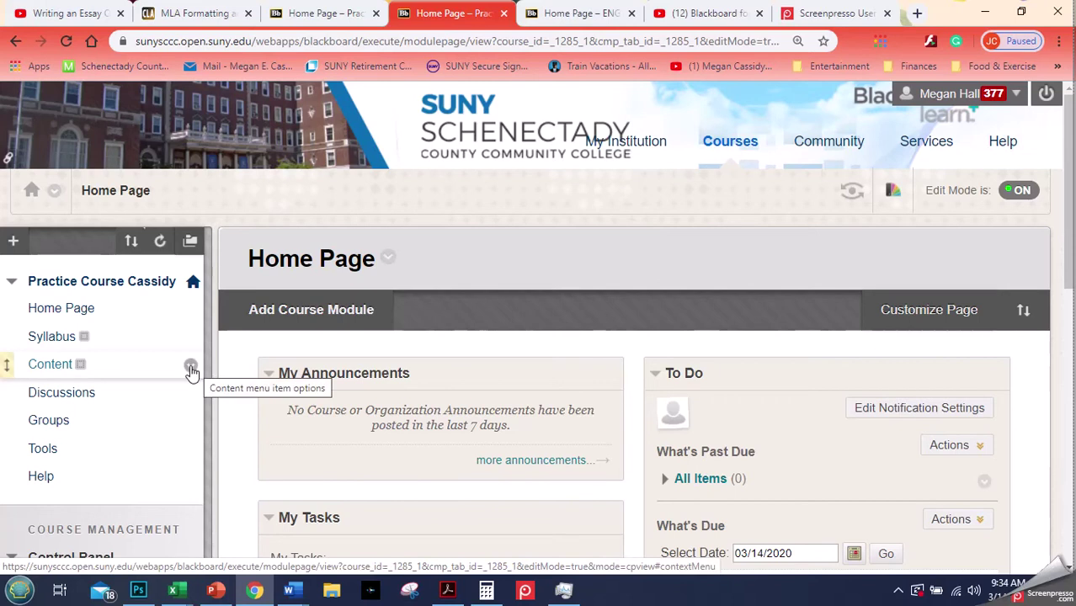
# Rename the Content menu link to 'Lessons & Assignments'.
pyautogui.click(191, 367)
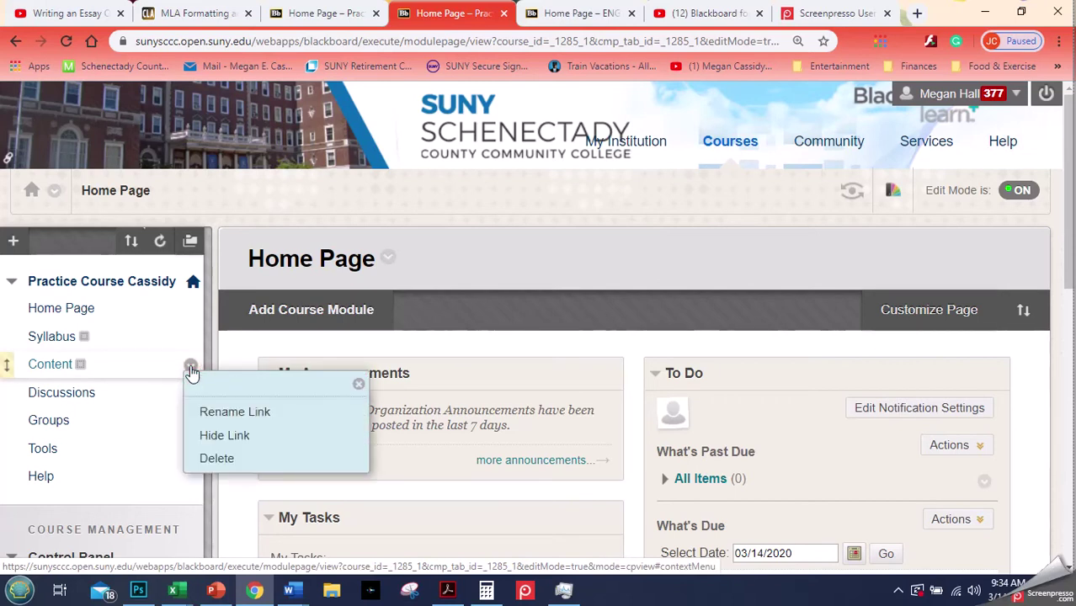
pyautogui.click(223, 420)
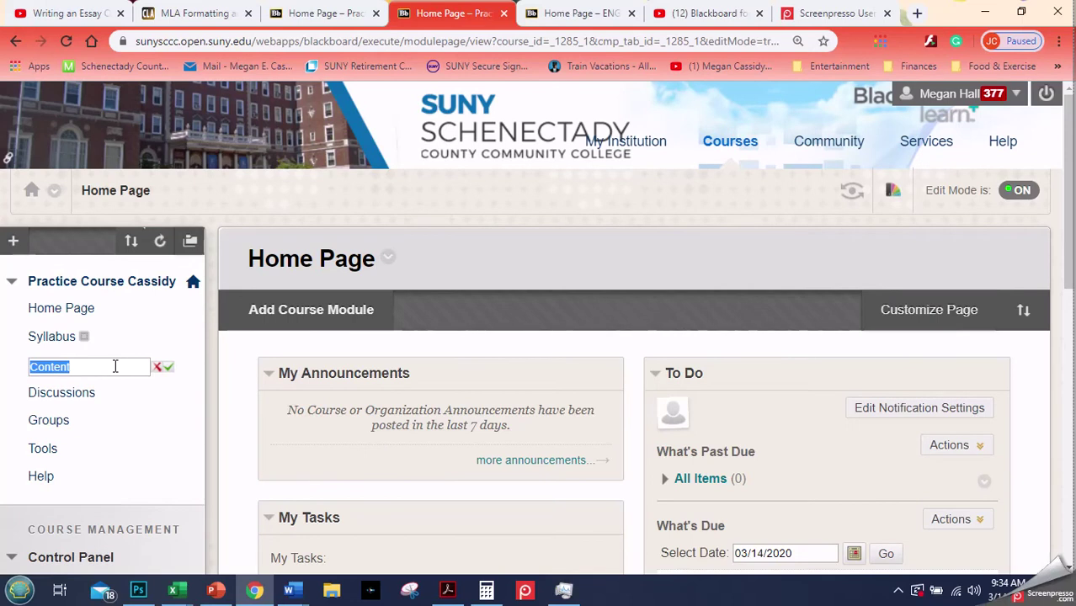
pyautogui.write('Lessons & ')
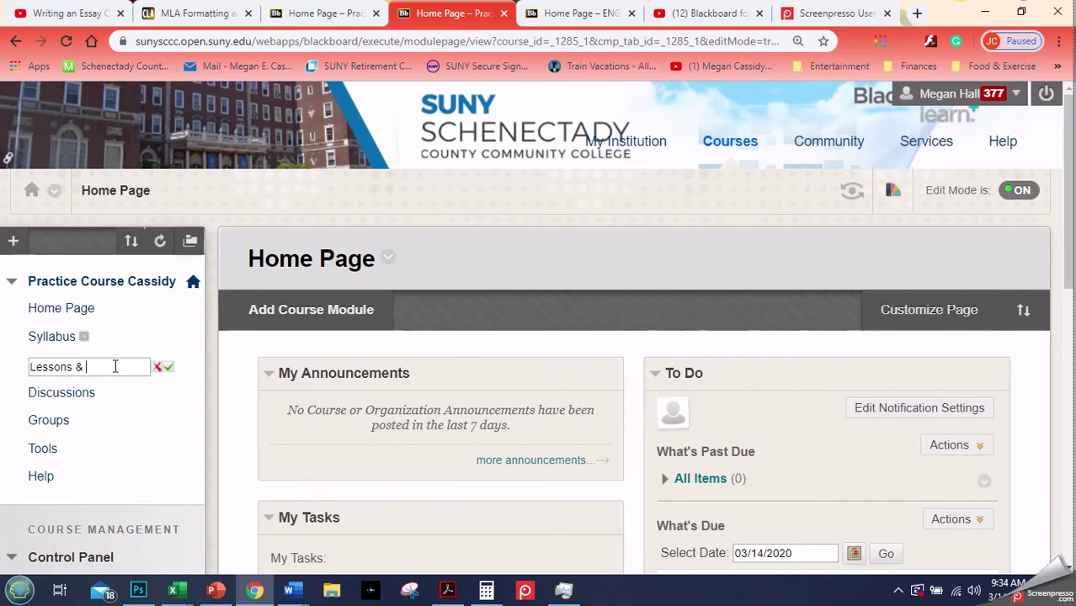
pyautogui.write('Assignments')
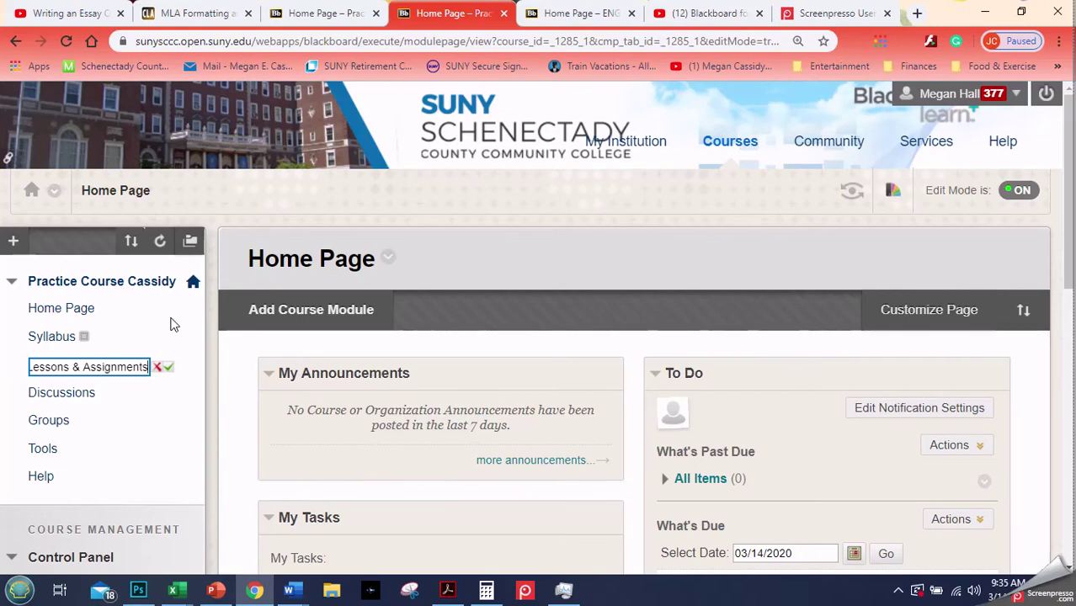
pyautogui.click(169, 371)
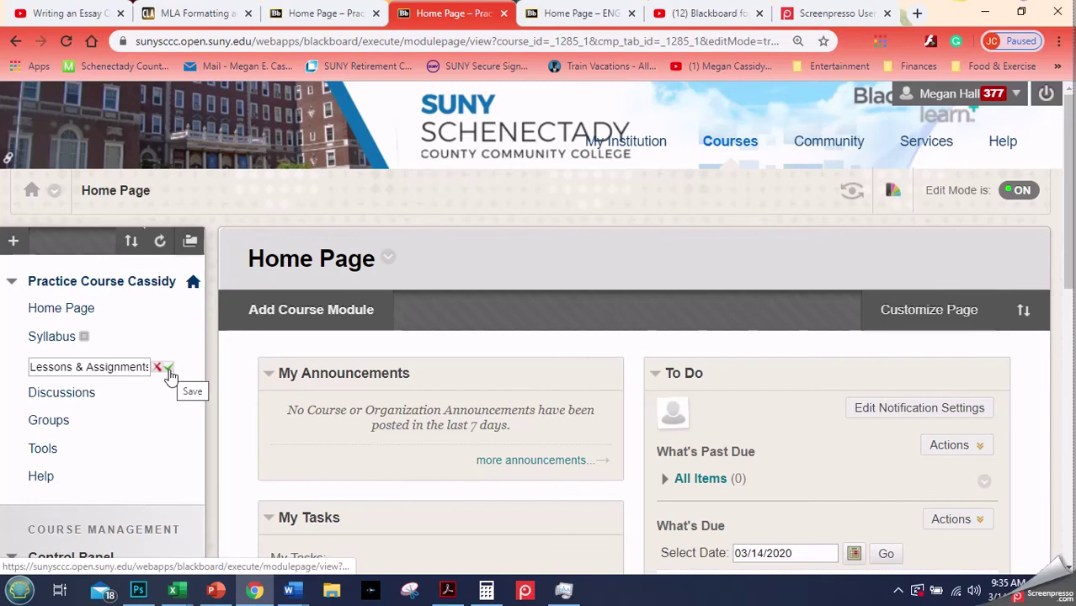
pyautogui.click(169, 369)
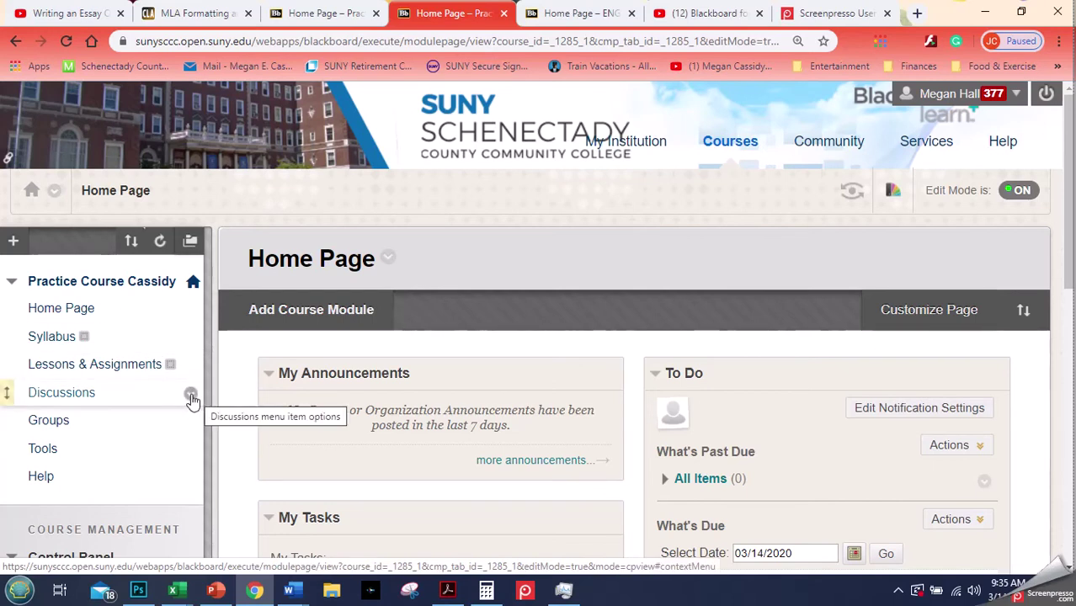
# Rename the Discussions menu link to 'Discussion Forums'.
pyautogui.click(192, 396)
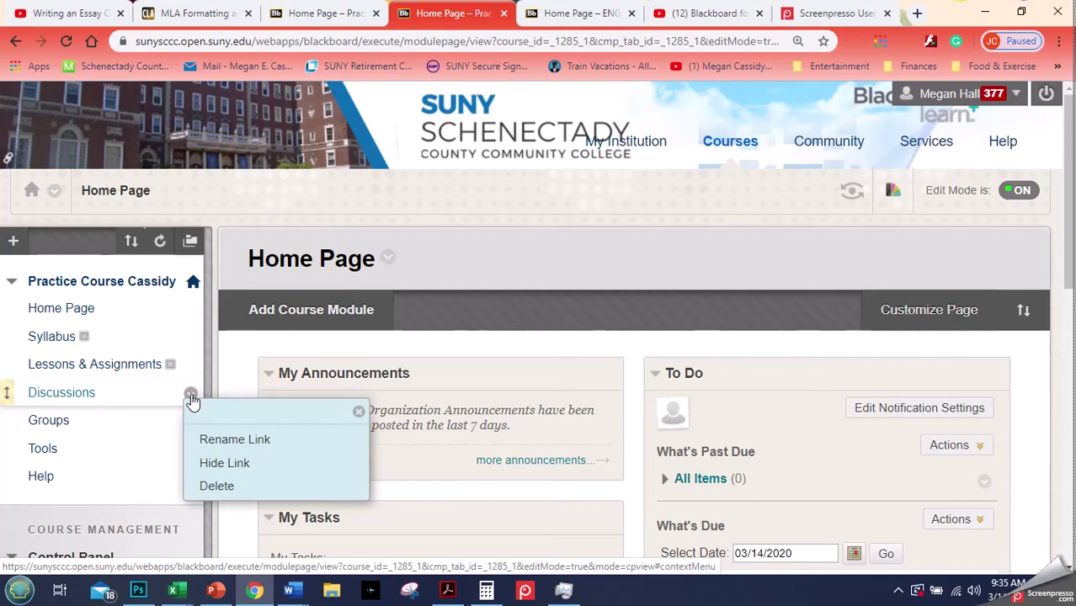
pyautogui.click(214, 441)
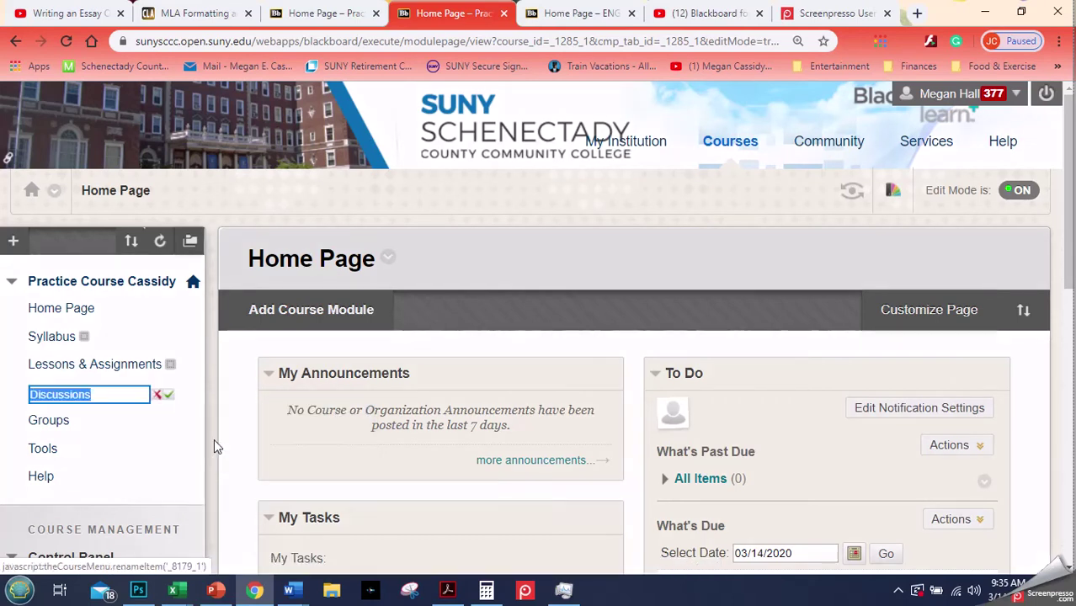
pyautogui.click(101, 394)
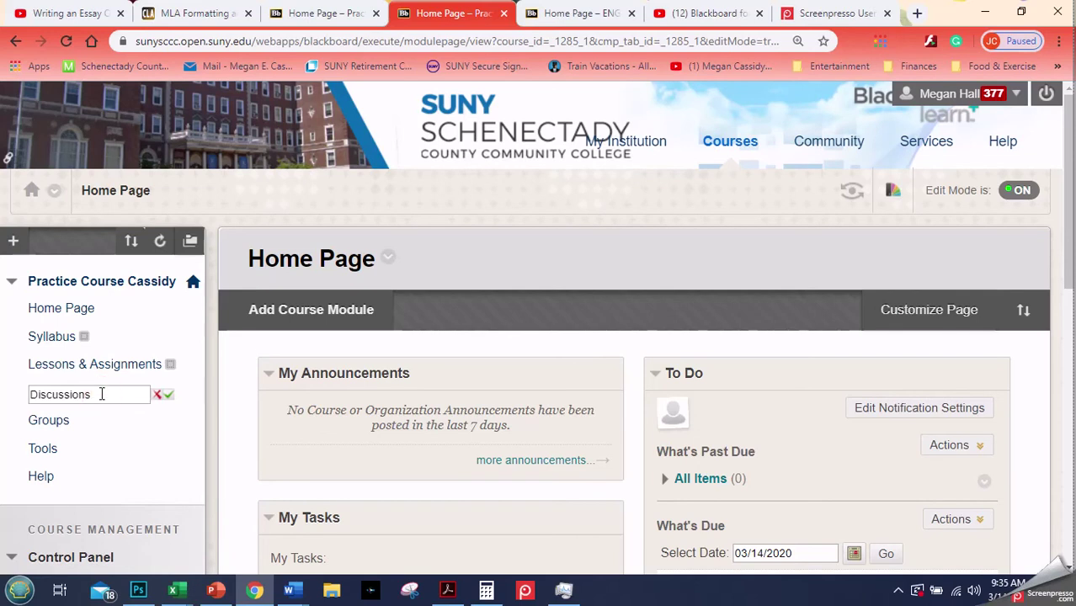
pyautogui.write('Fo')
pyautogui.write('um')
pyautogui.click(169, 396)
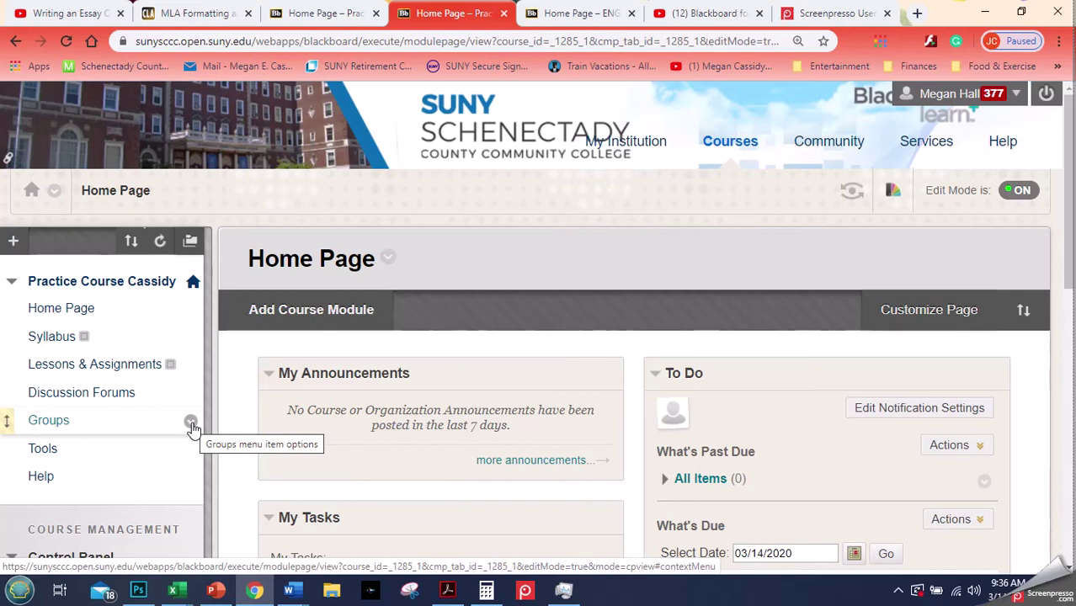
# Permanently delete the Groups menu item and dismiss the success banner.
pyautogui.click(192, 423)
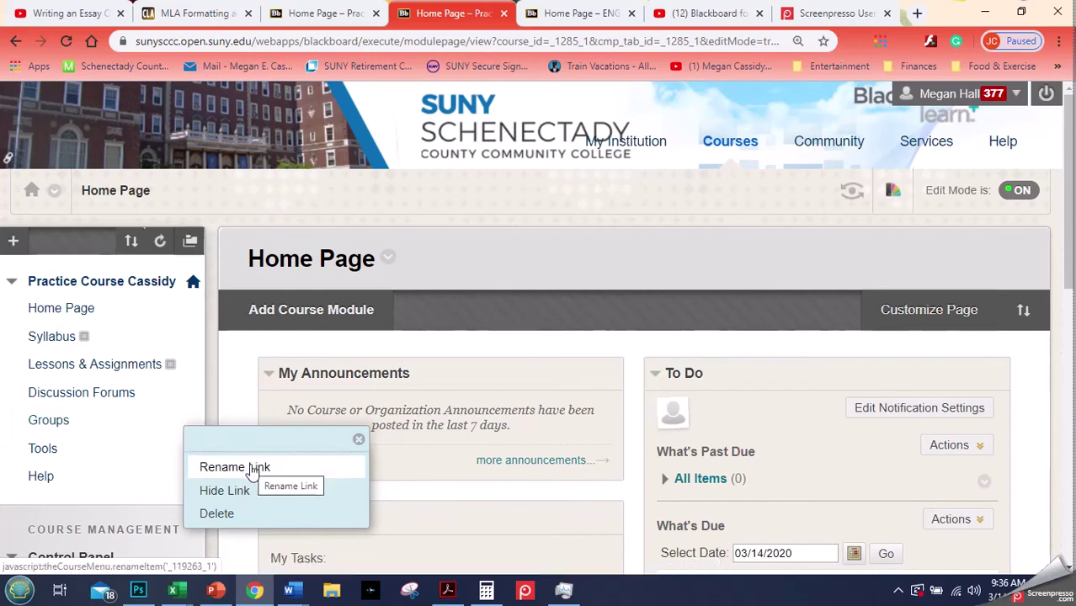
pyautogui.click(244, 522)
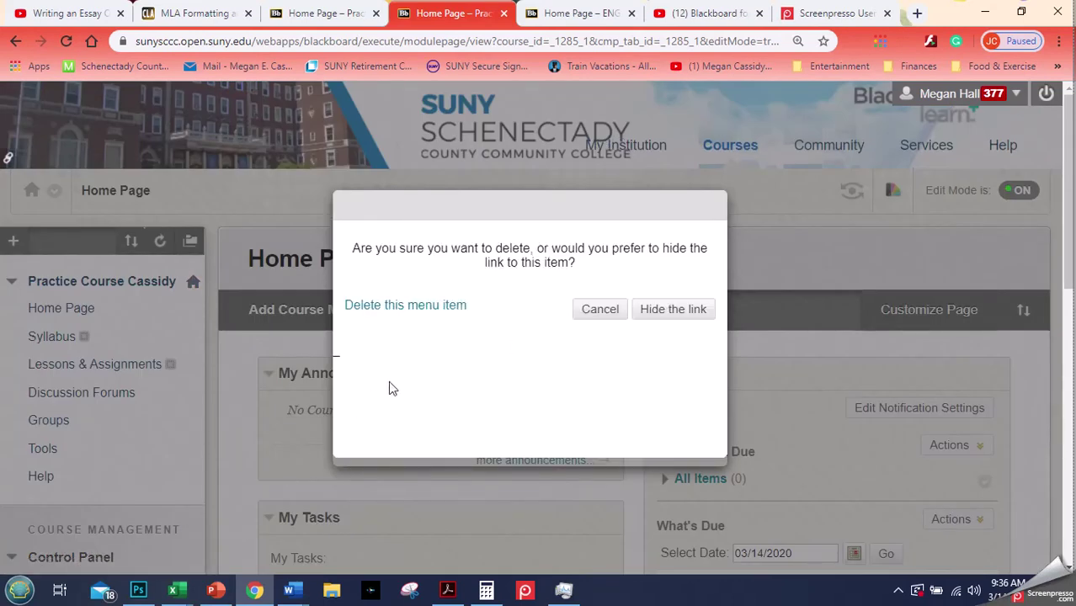
pyautogui.click(432, 308)
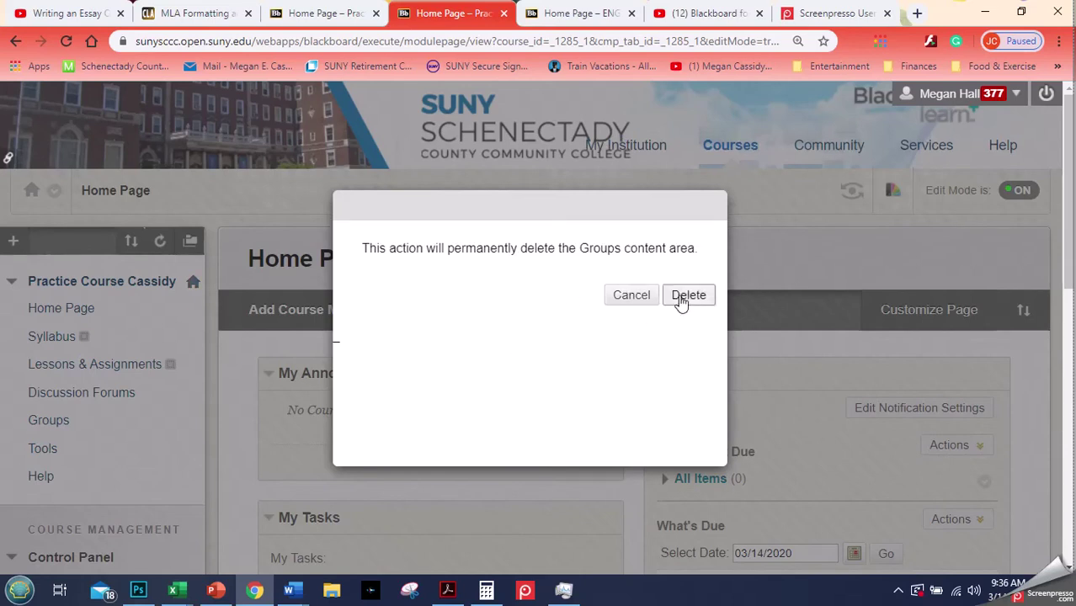
pyautogui.click(695, 298)
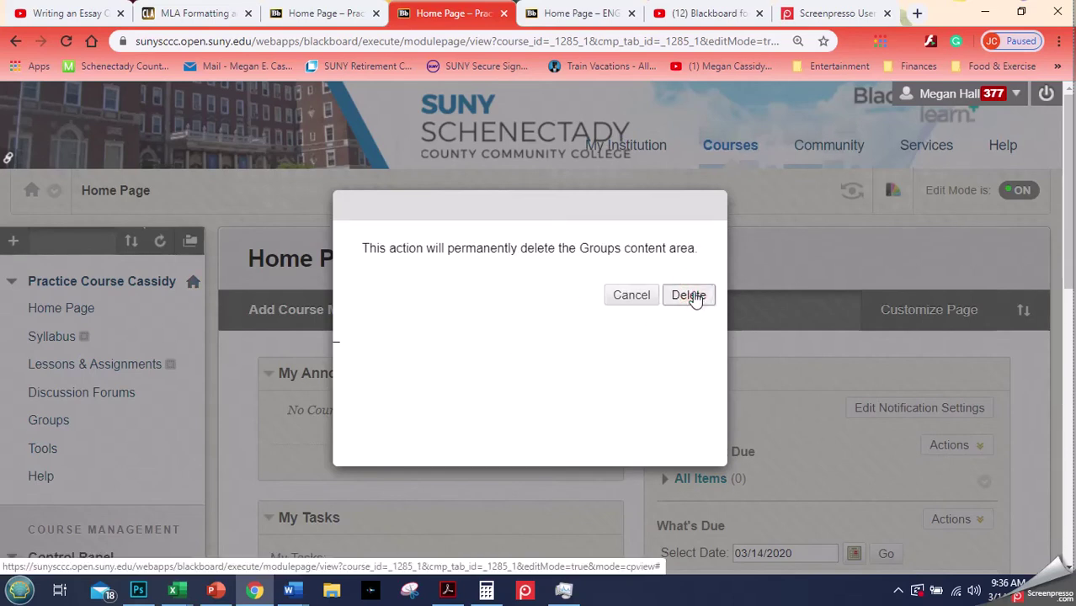
pyautogui.click(693, 295)
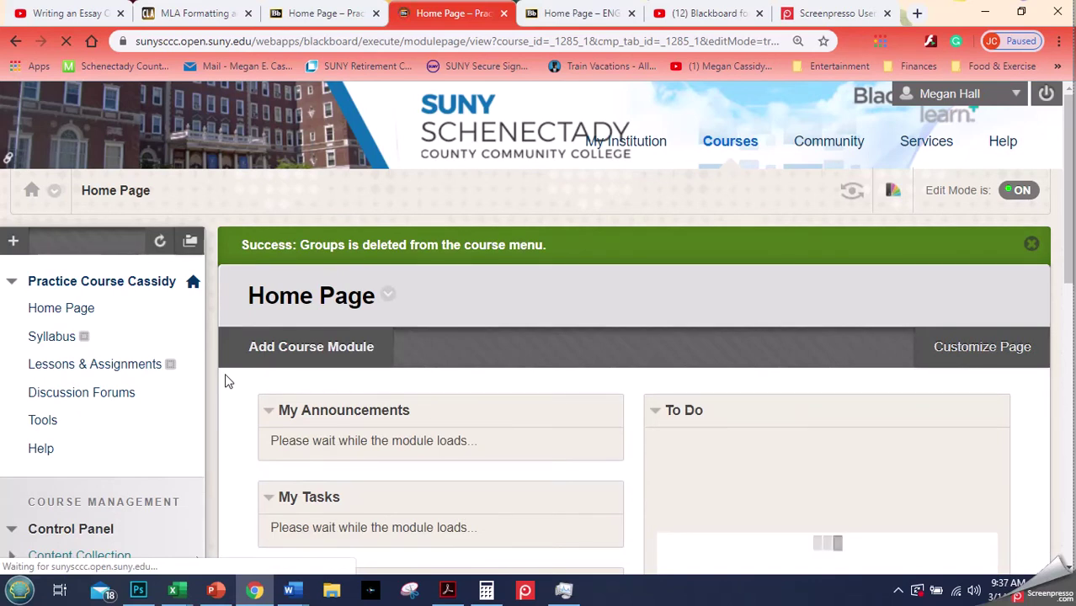
pyautogui.click(1032, 244)
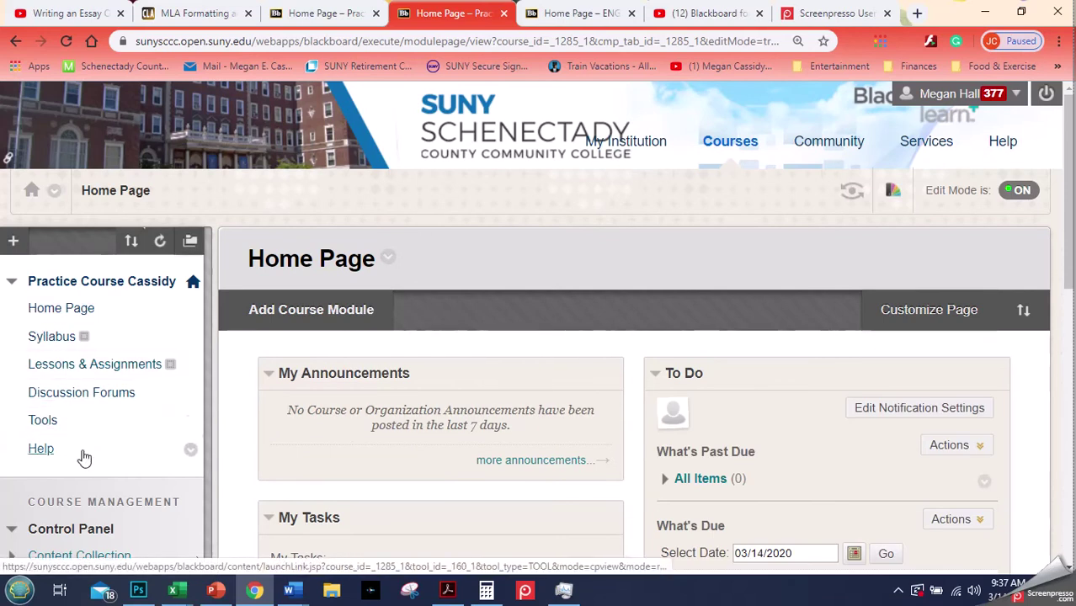
# Rename the Help menu link to 'Blackboard Help'.
pyautogui.click(191, 455)
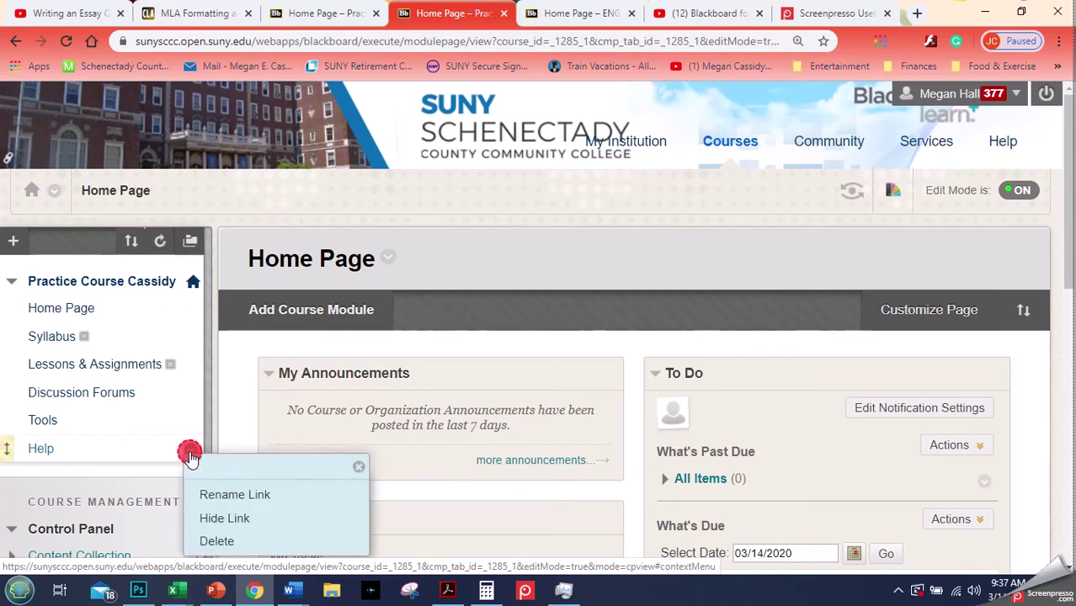
pyautogui.click(240, 498)
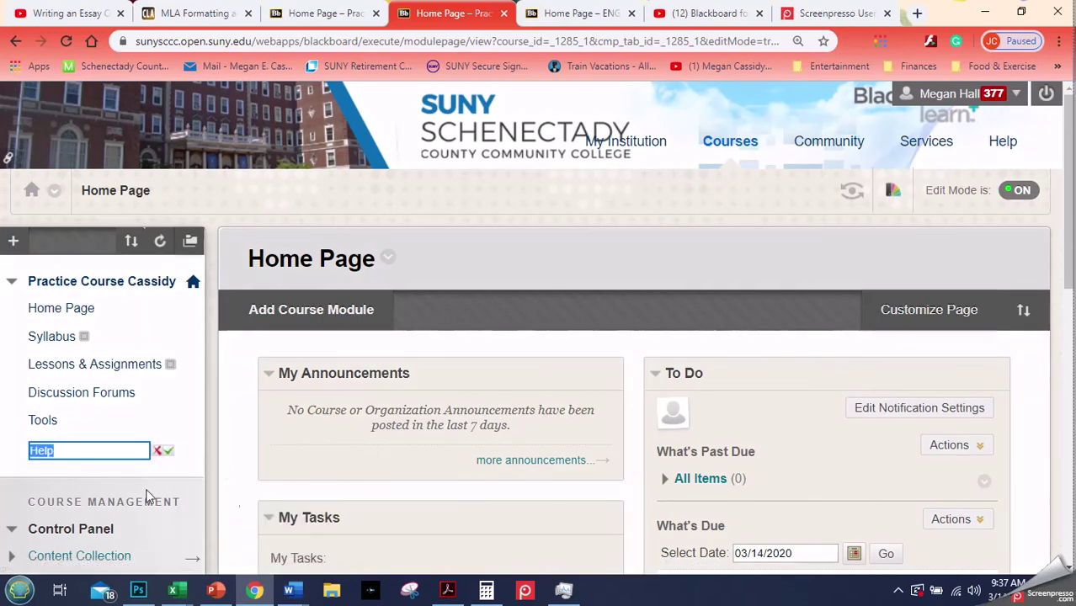
pyautogui.click(32, 452)
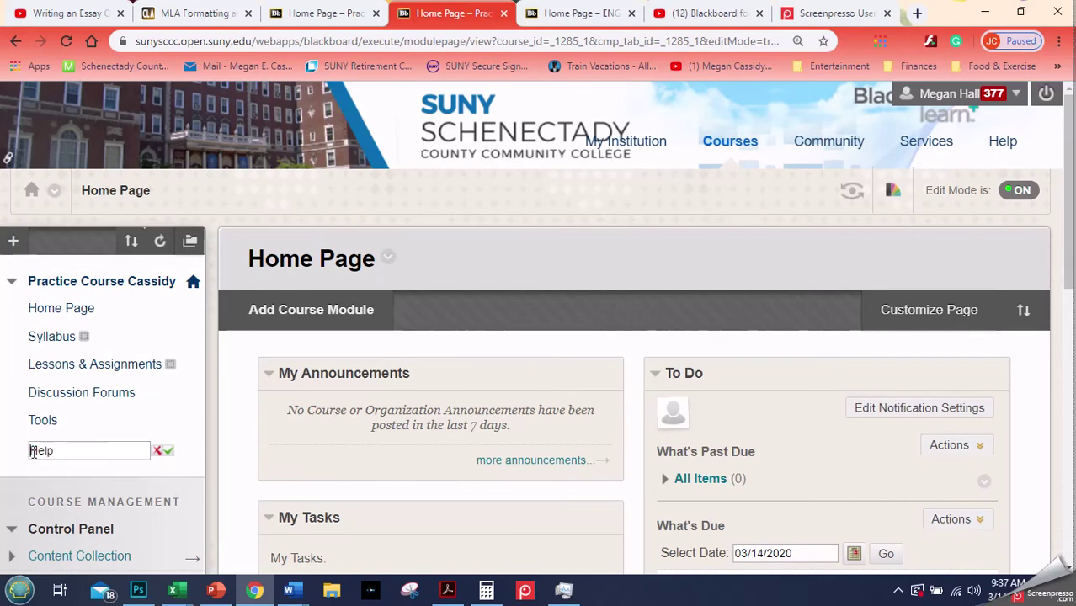
pyautogui.write('Blackboard')
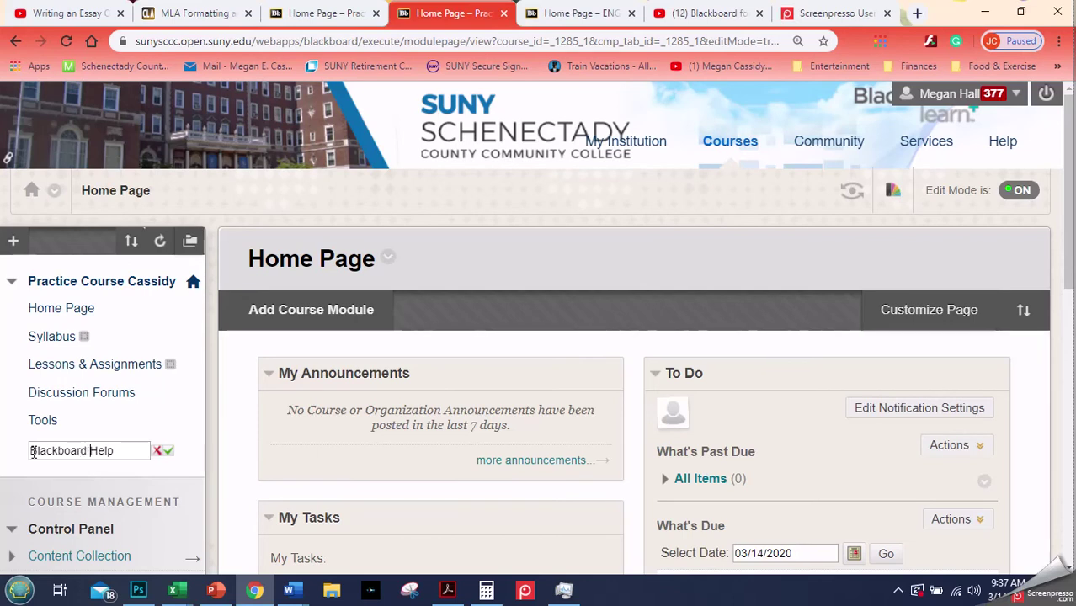
pyautogui.click(168, 450)
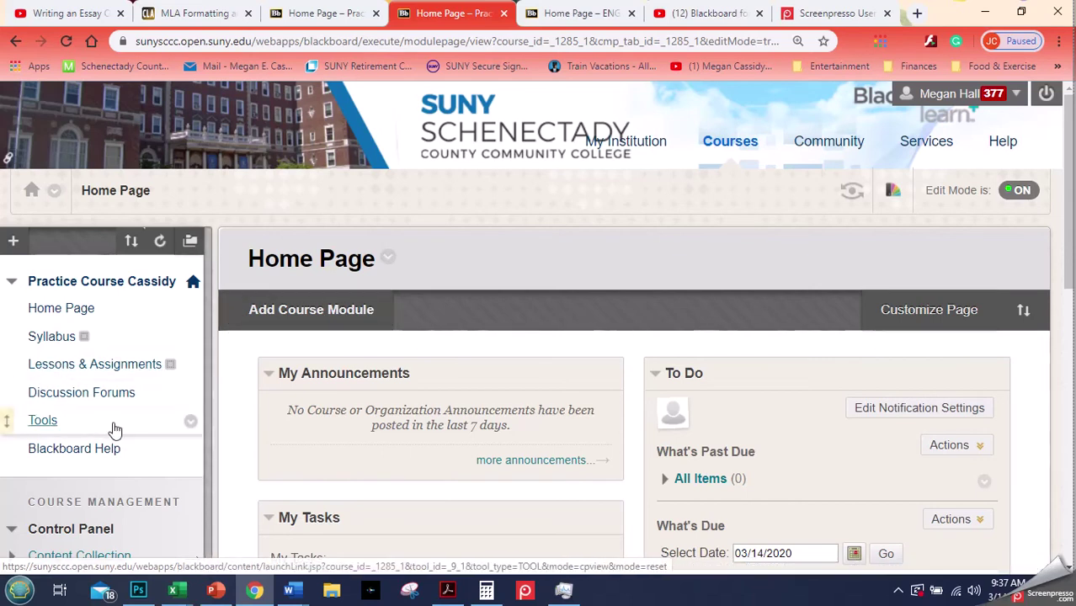
# Hide the Tools link from students and review the Tools page in a new tab.
pyautogui.click(191, 422)
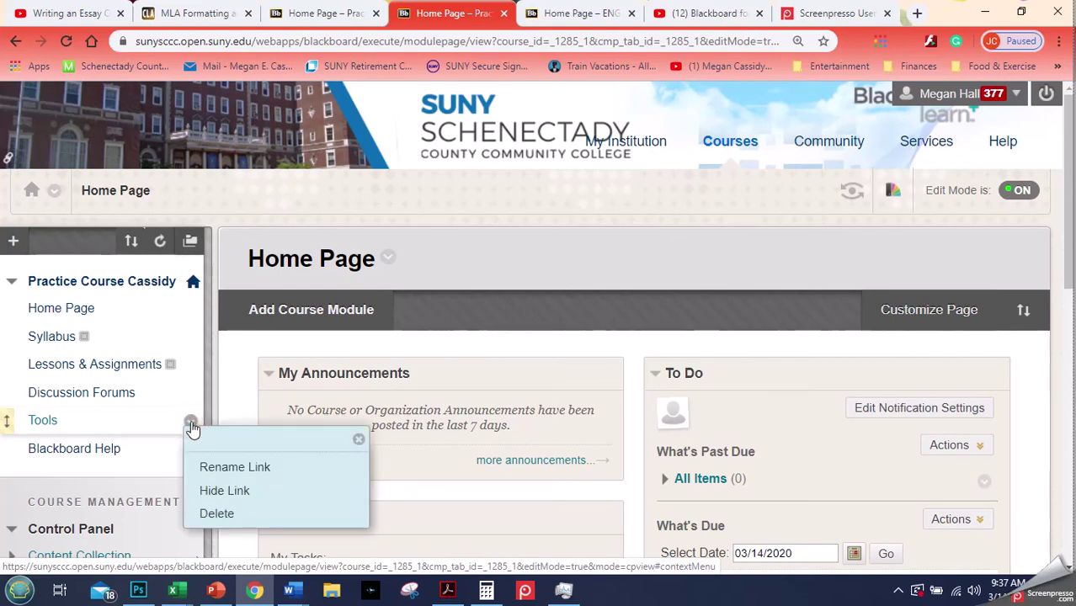
pyautogui.click(251, 495)
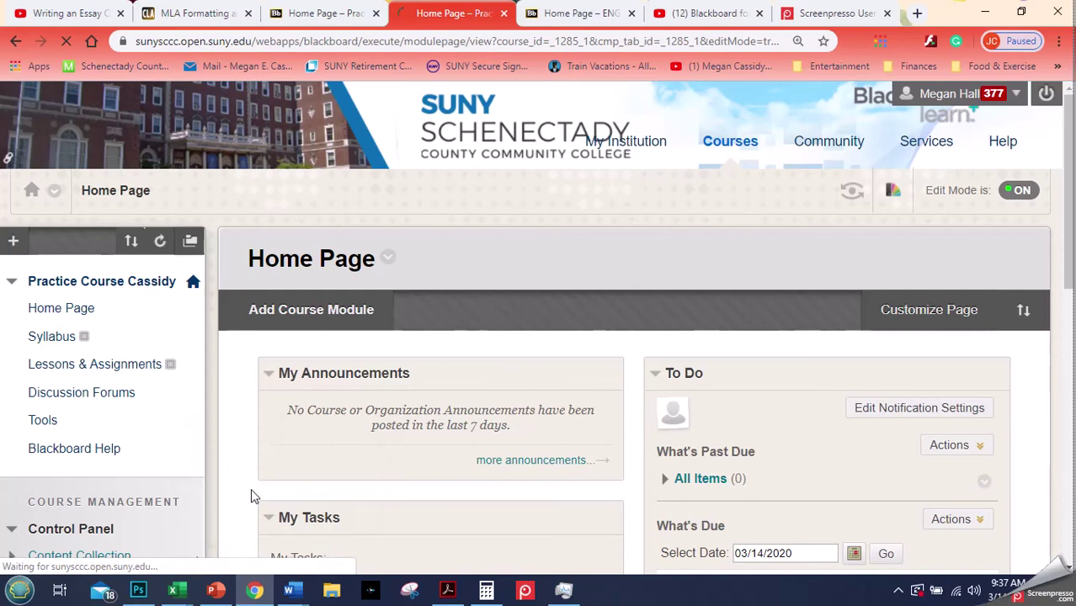
pyautogui.moveTo(158, 447)
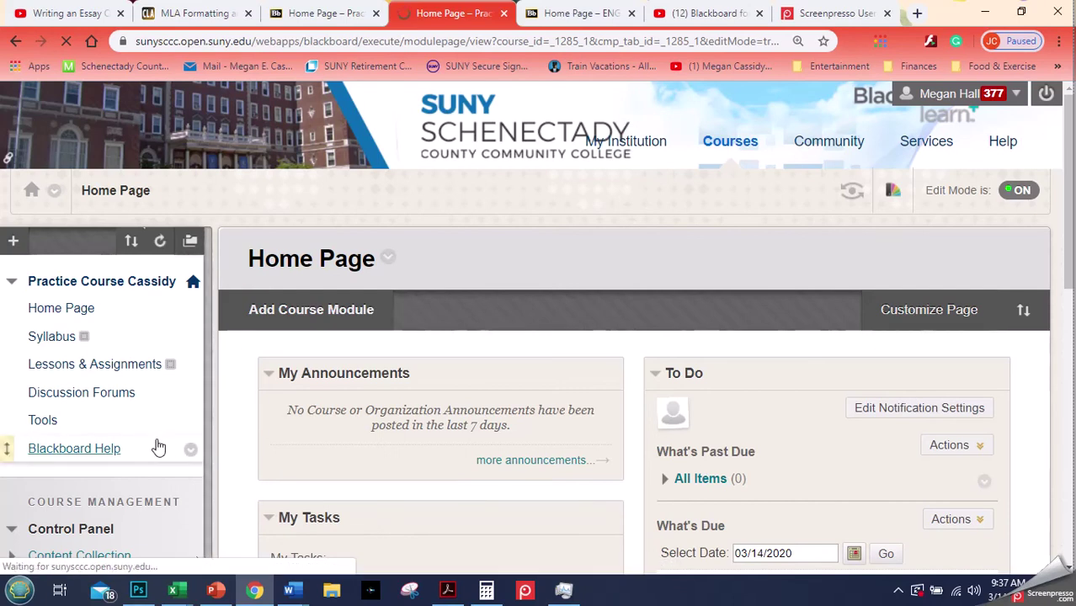
pyautogui.rightClick(39, 419)
pyautogui.click(107, 275)
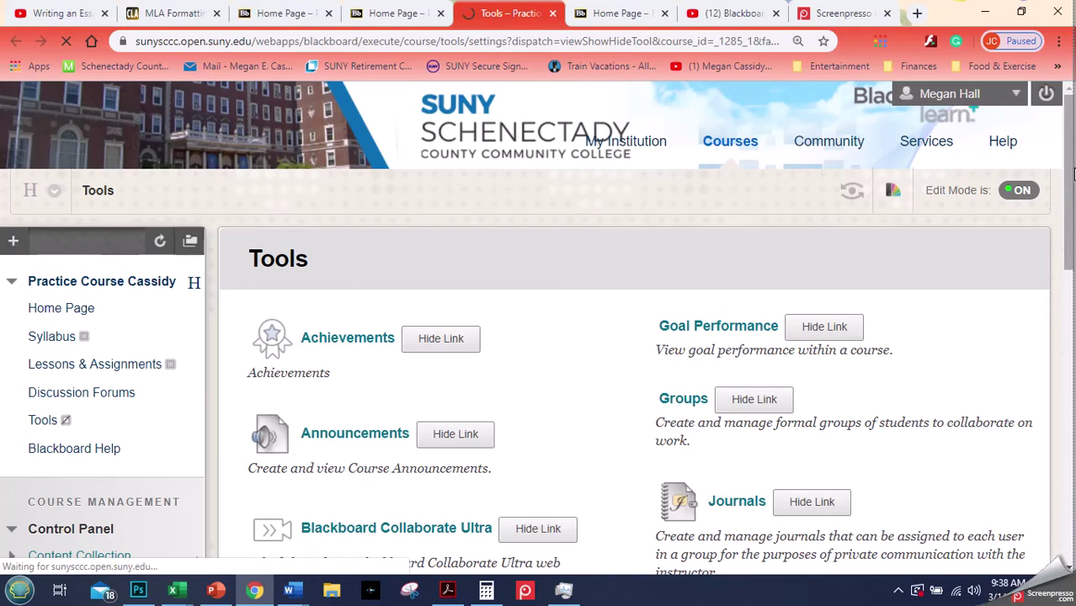
pyautogui.moveTo(1072, 180); pyautogui.dragTo(1028, 226)
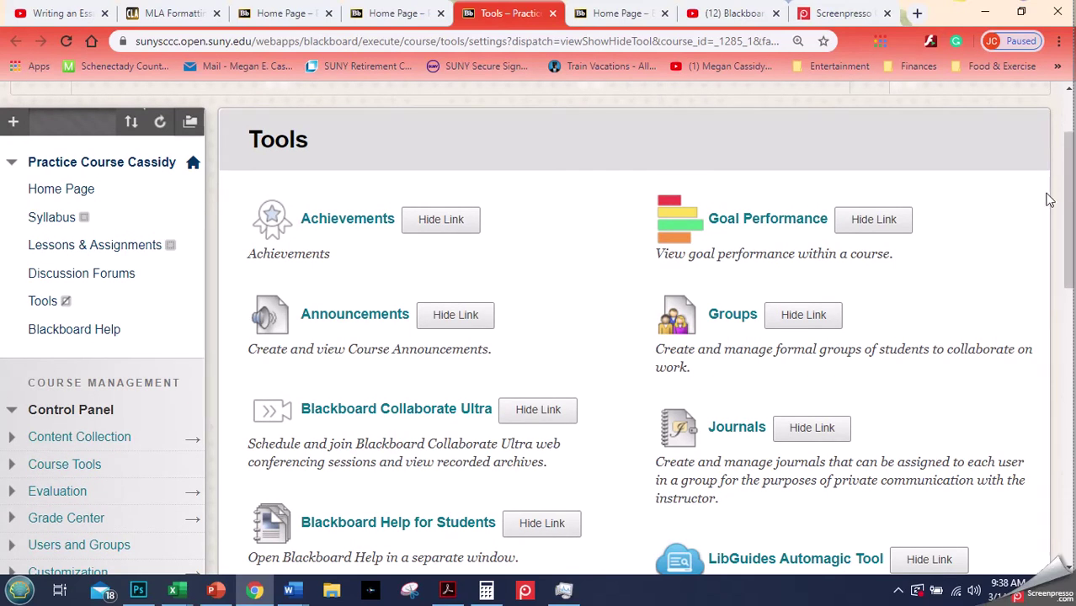
pyautogui.moveTo(1065, 165); pyautogui.dragTo(968, 109)
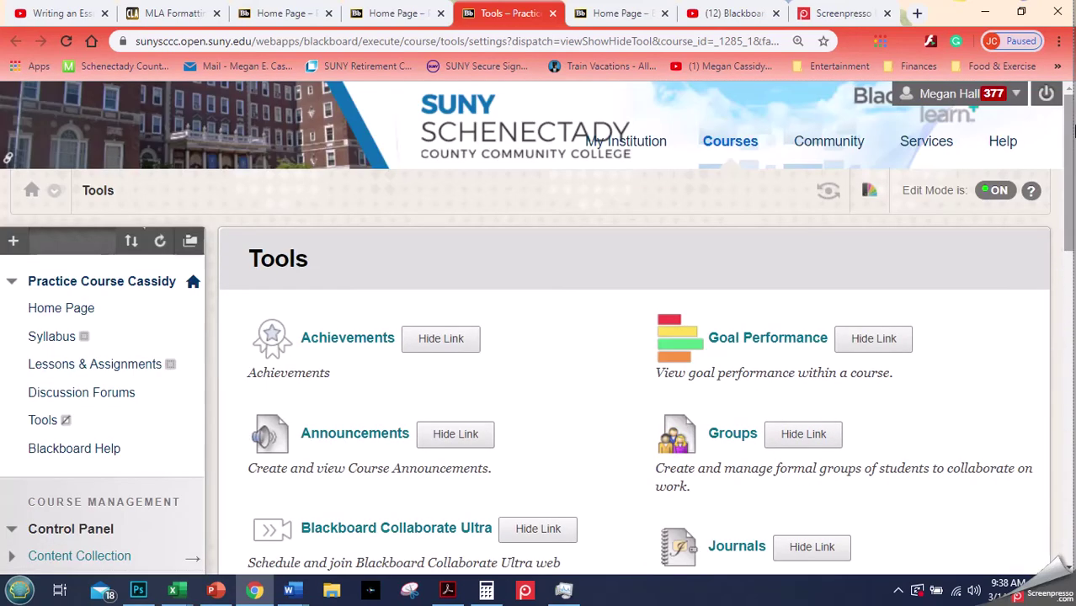
pyautogui.click(378, 10)
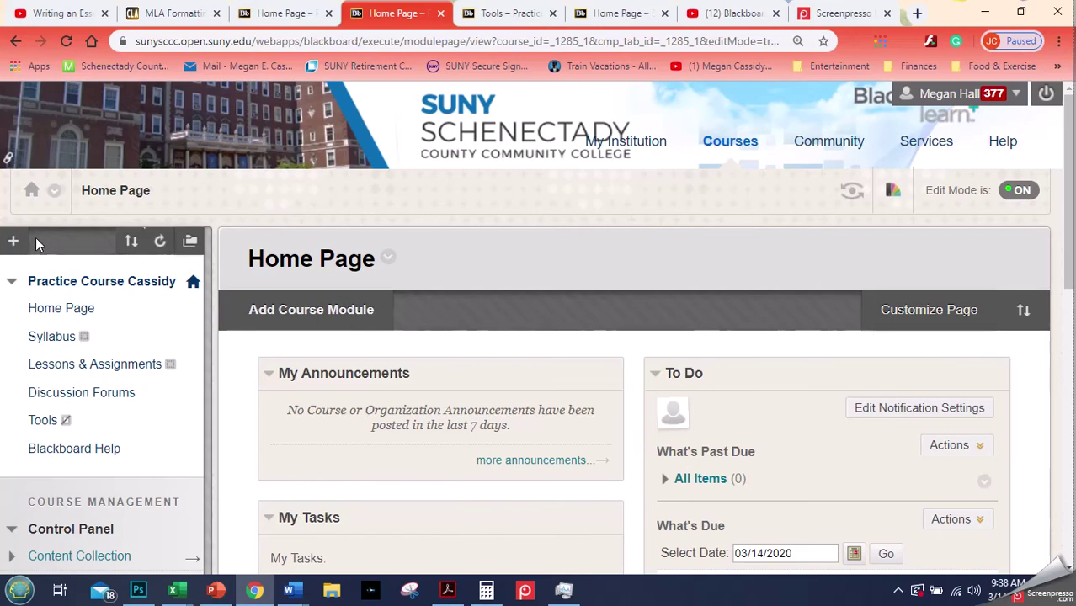
# Add a content area named 'Distance Learning Lessons', left unavailable to users, to the course menu.
pyautogui.click(14, 242)
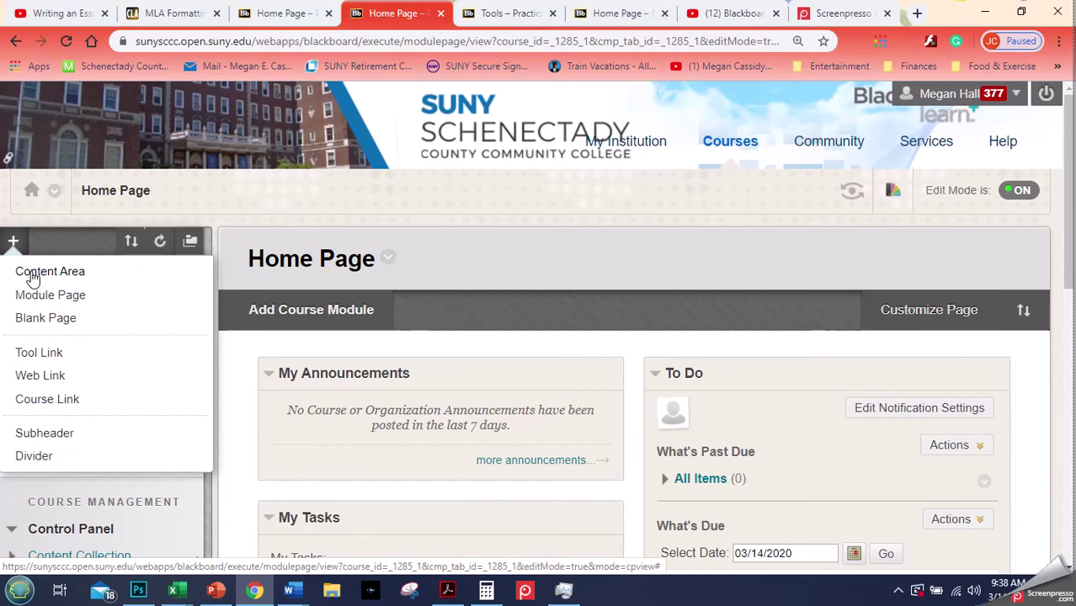
pyautogui.click(33, 274)
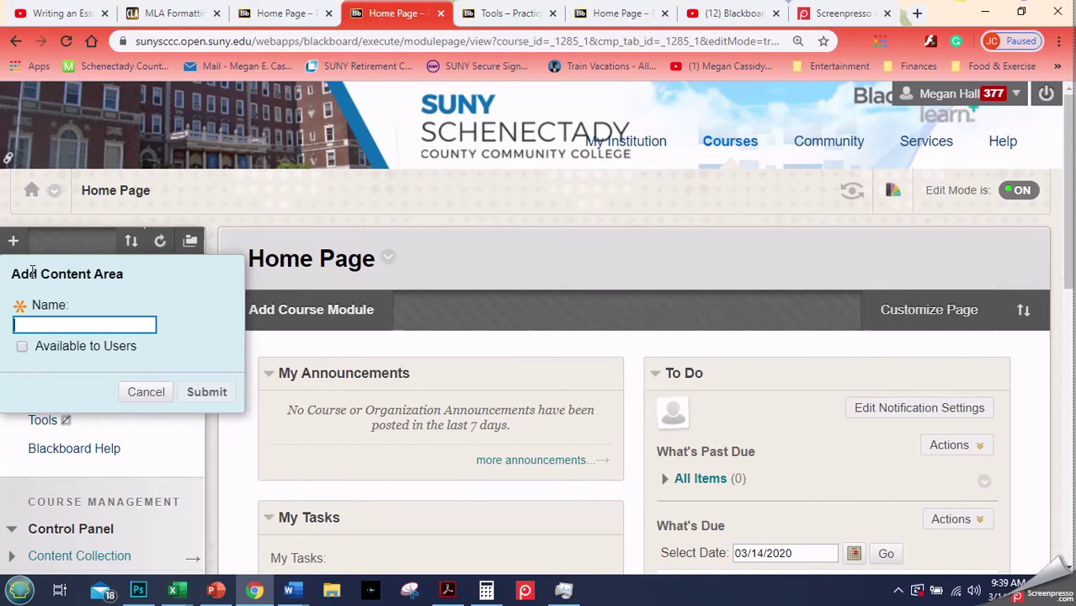
pyautogui.write('is')
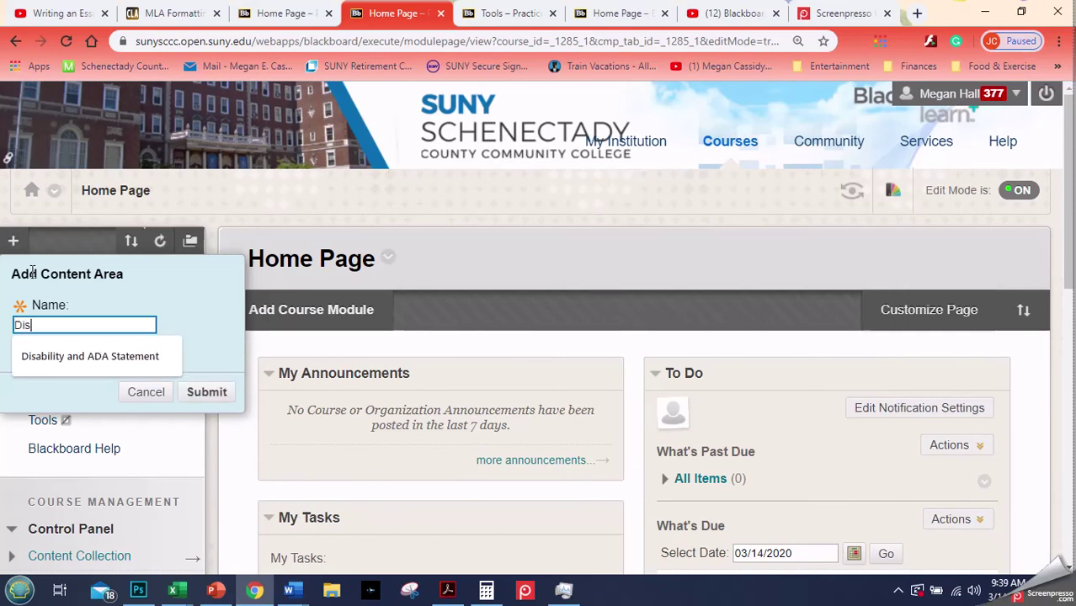
pyautogui.write('tance')
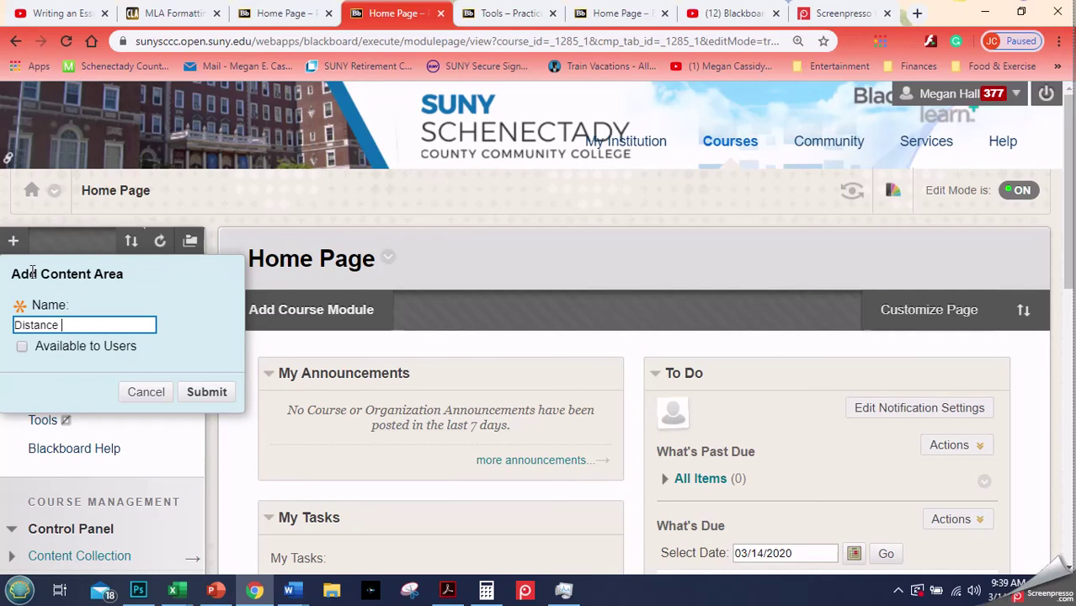
pyautogui.write(' Learning Lessons')
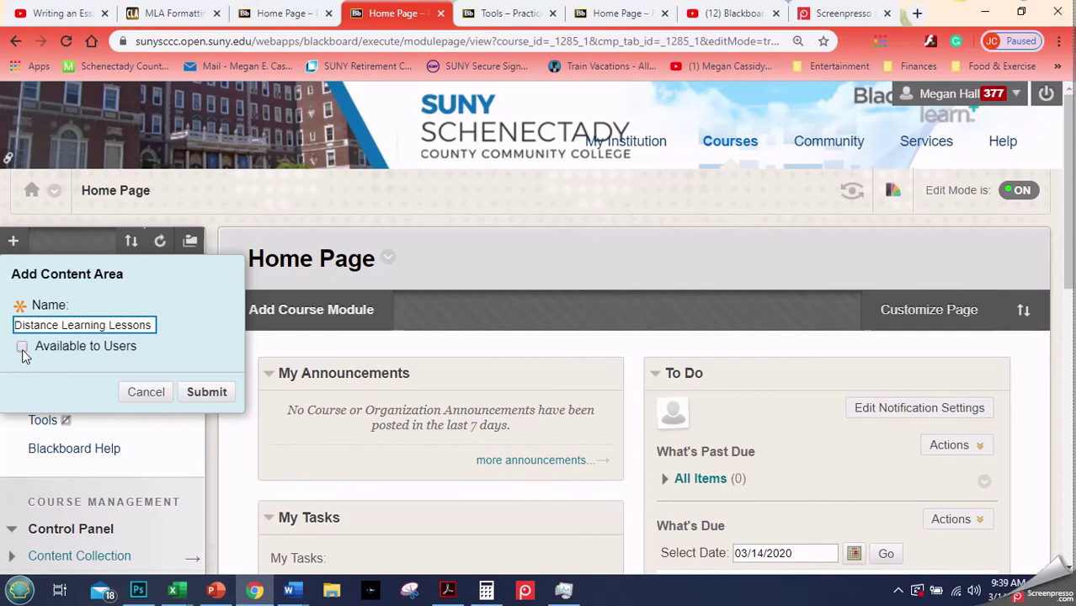
pyautogui.click(216, 395)
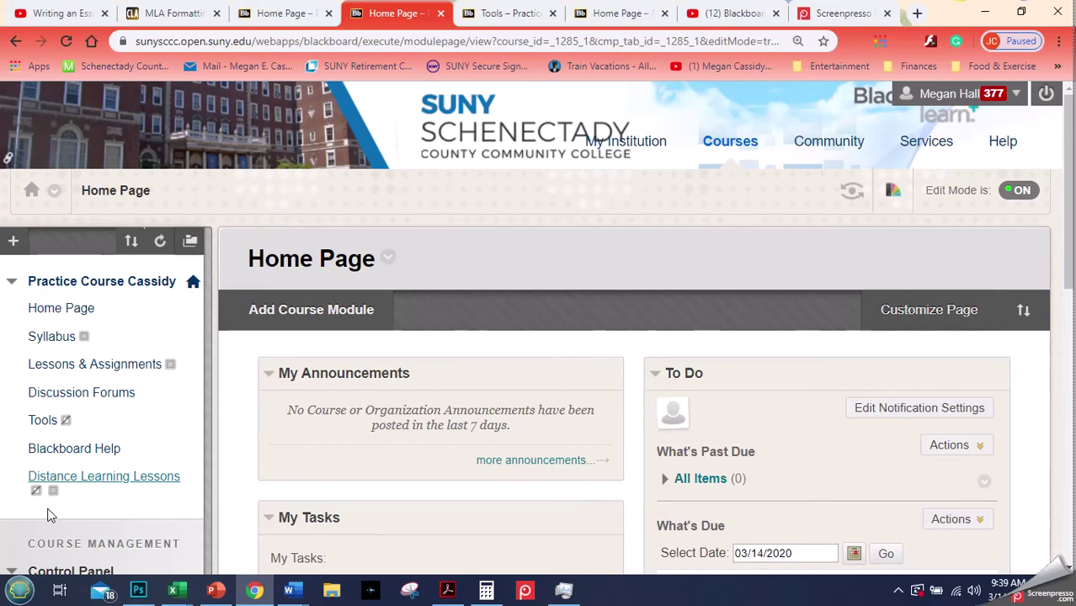
pyautogui.moveTo(55, 496)
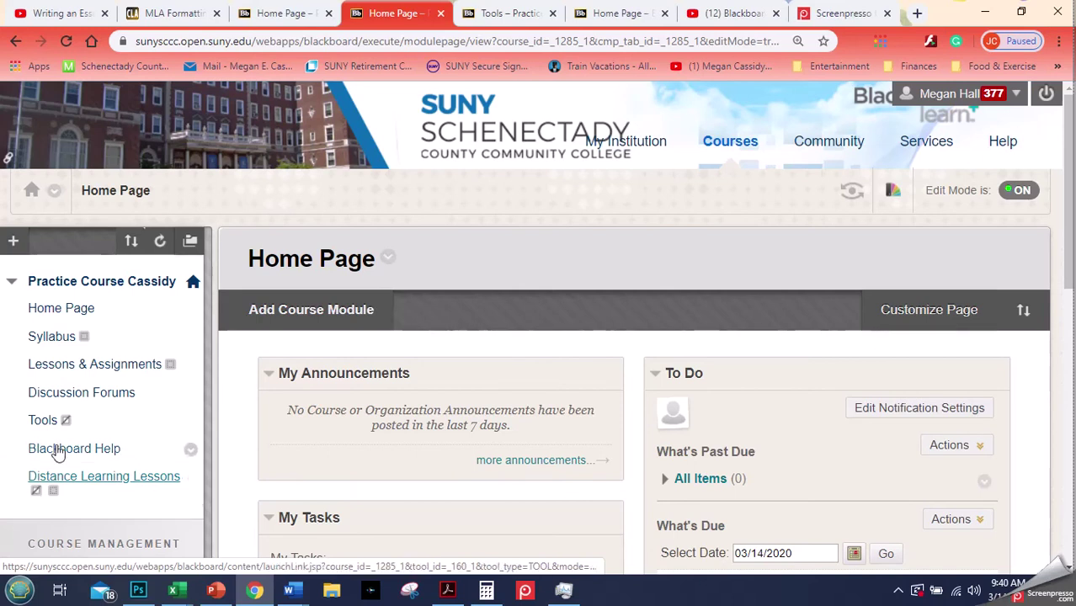
# Add a My Grades tool link named 'Grades' to the course menu, available to users.
pyautogui.click(13, 242)
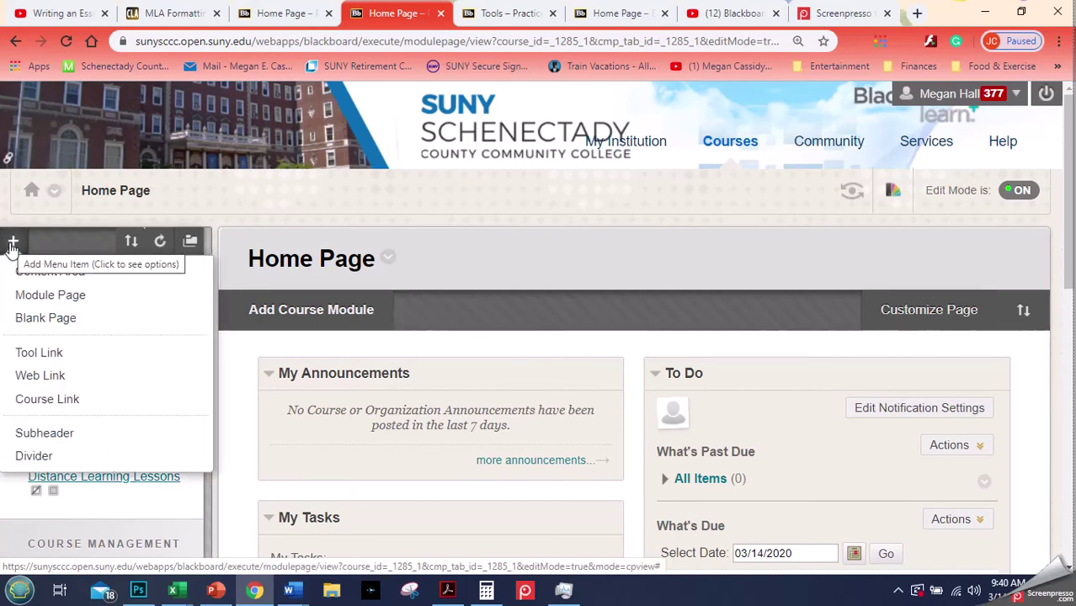
pyautogui.click(31, 353)
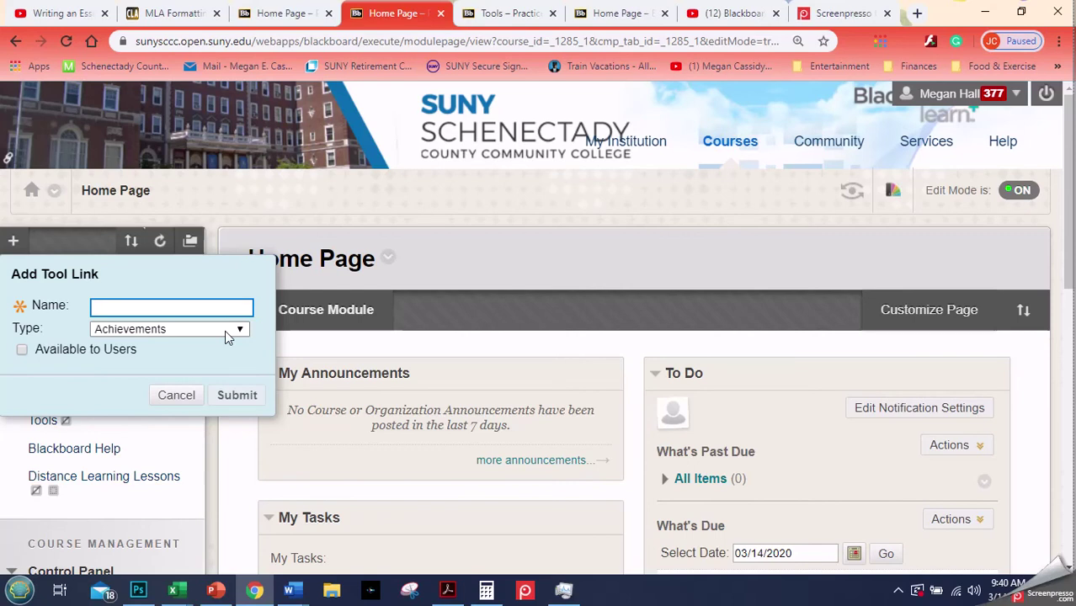
pyautogui.click(226, 333)
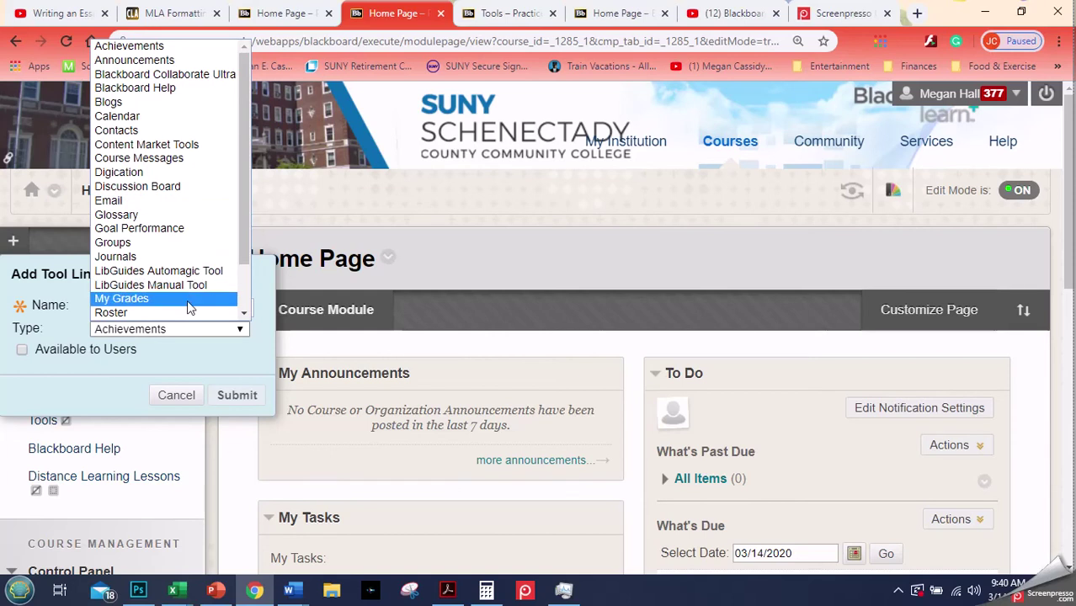
pyautogui.moveTo(242, 253); pyautogui.dragTo(238, 299)
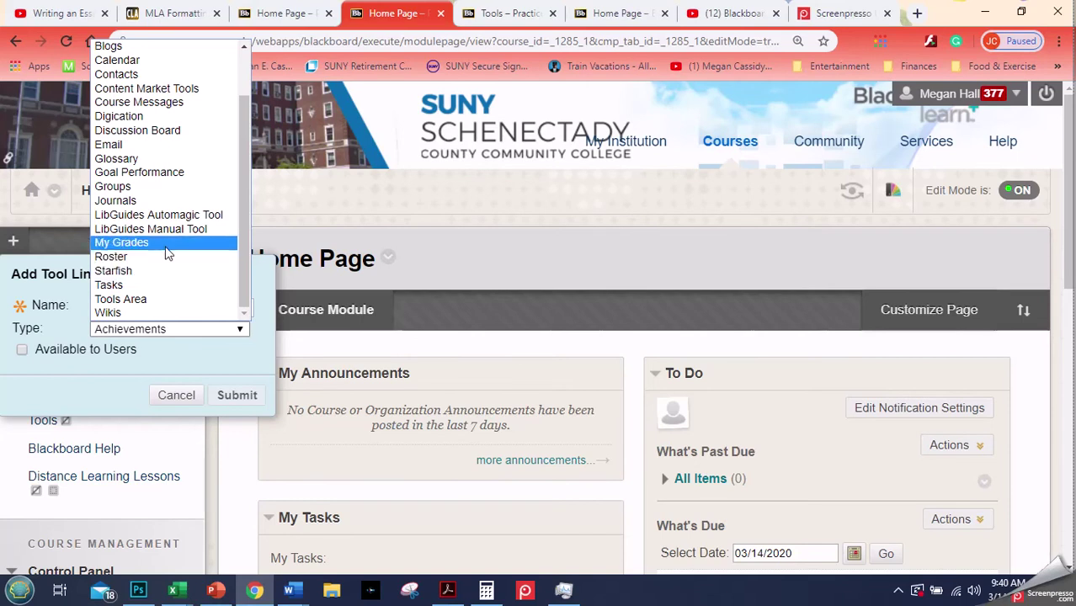
pyautogui.click(133, 308)
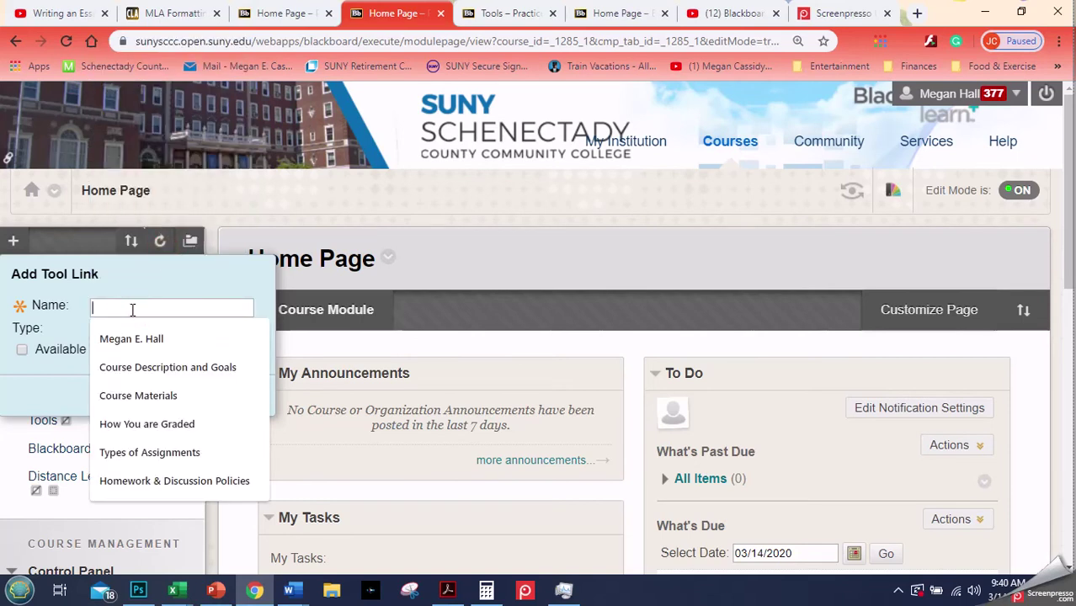
pyautogui.write('Gra')
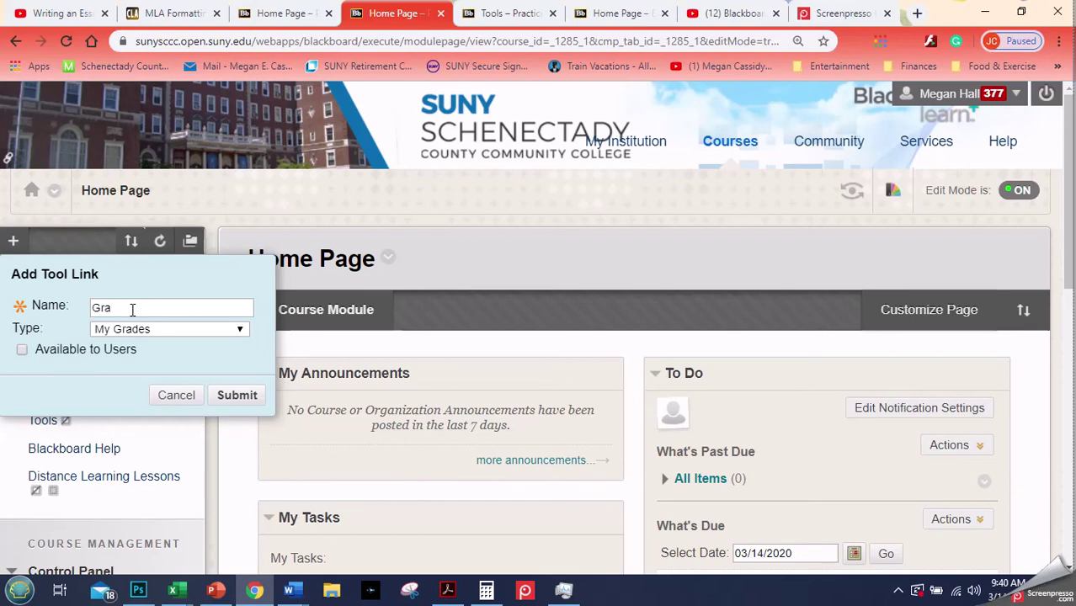
pyautogui.write('des')
pyautogui.click(21, 350)
pyautogui.click(224, 399)
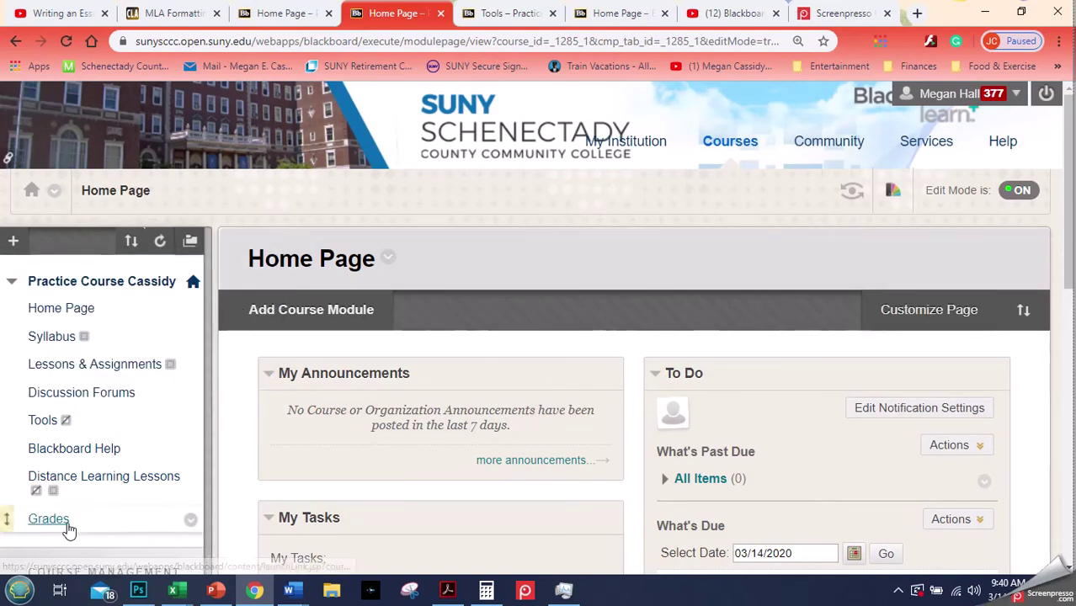
# Add a Starfish-type tool link named 'Starfish' to the course menu, available to users.
pyautogui.click(18, 242)
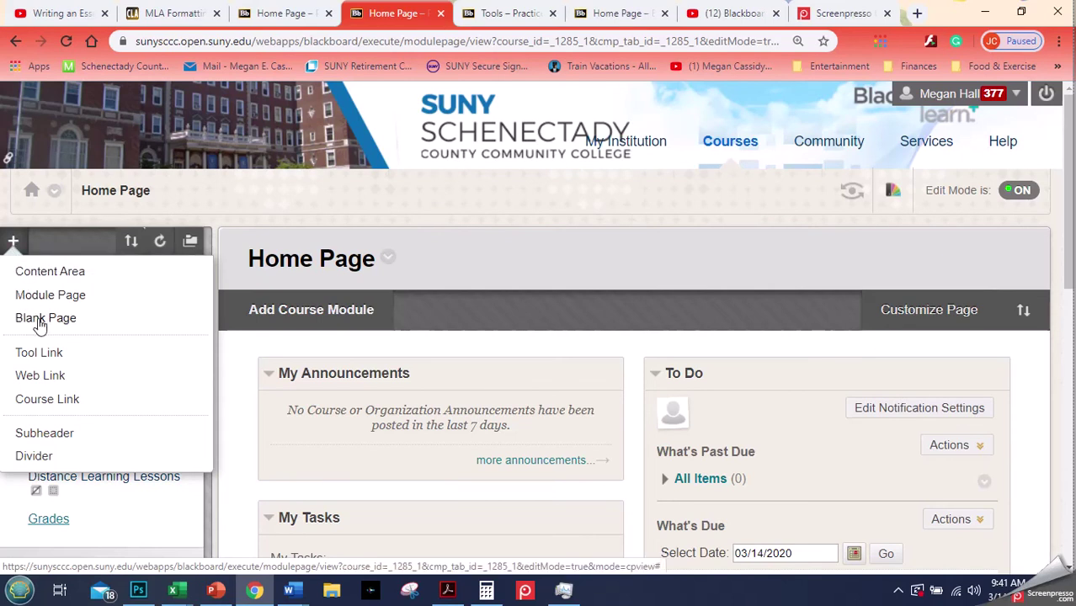
pyautogui.click(41, 353)
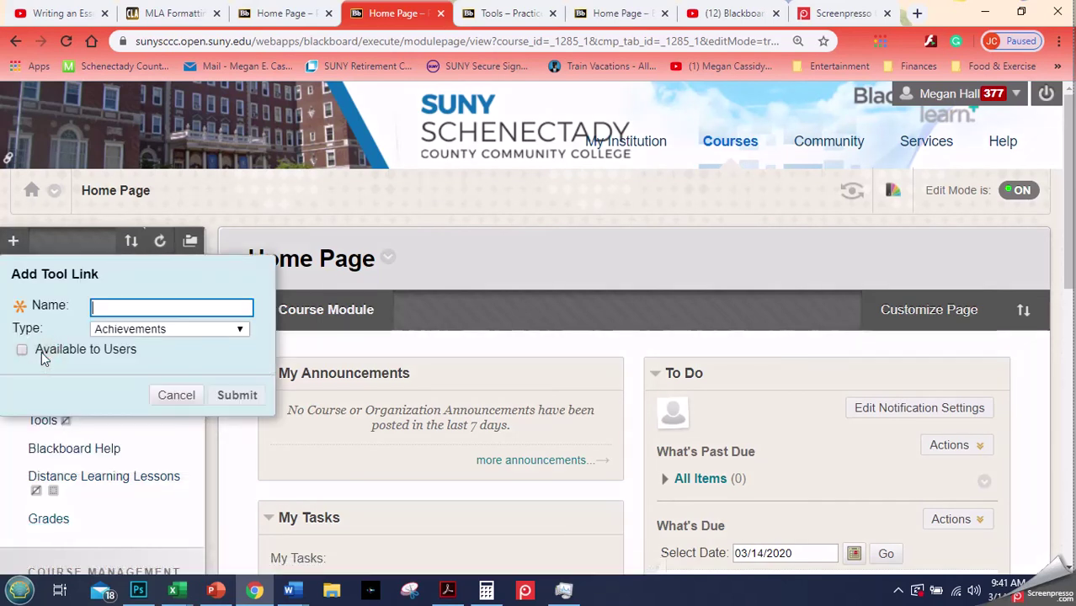
pyautogui.click(123, 331)
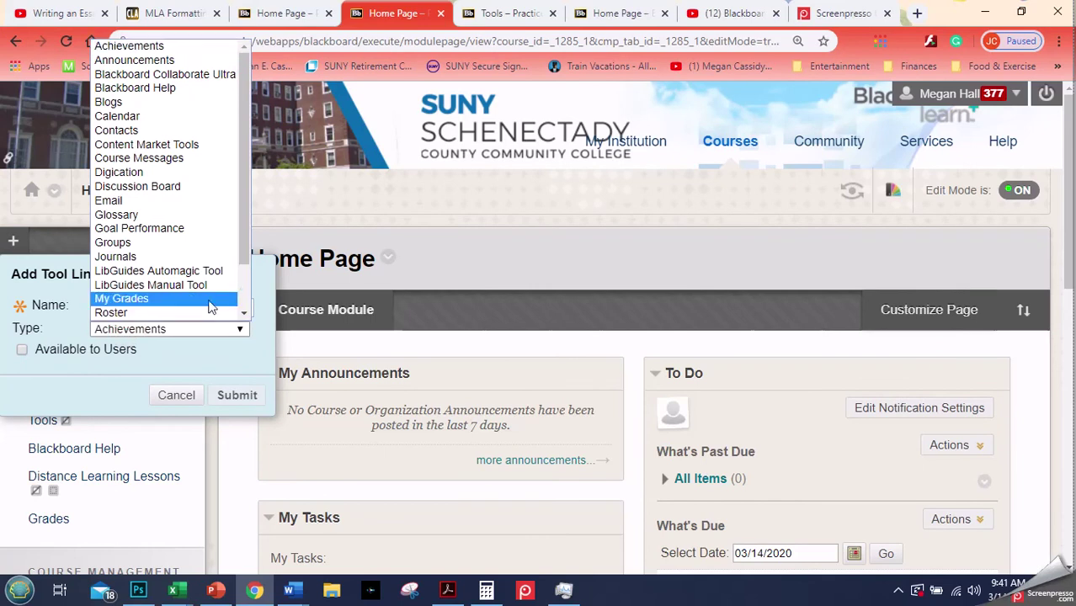
pyautogui.moveTo(244, 251); pyautogui.dragTo(175, 275)
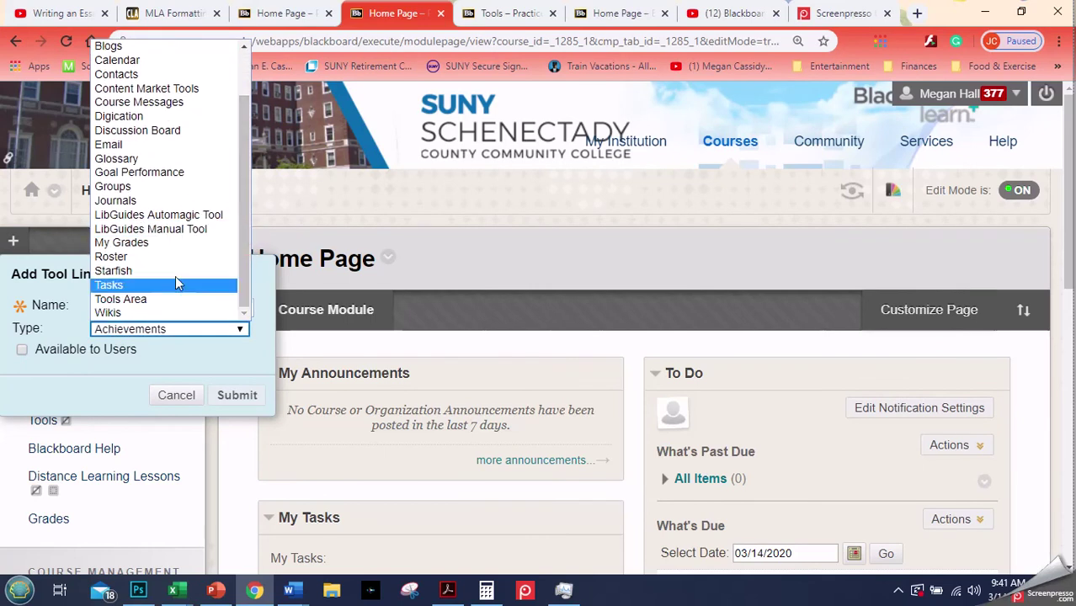
pyautogui.click(154, 272)
pyautogui.click(130, 306)
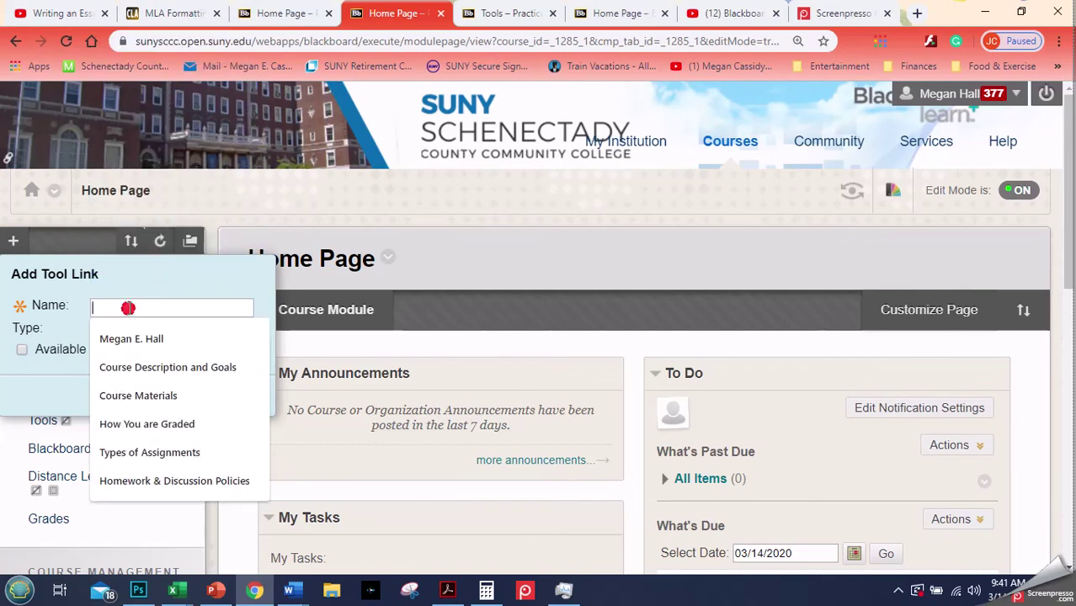
pyautogui.write('St')
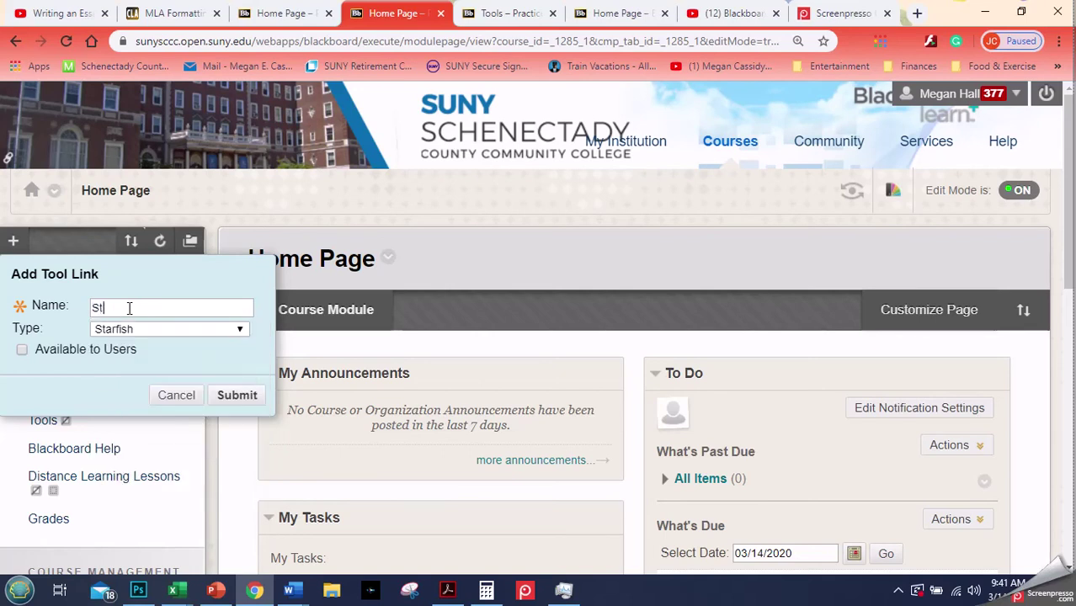
pyautogui.write('arfish')
pyautogui.click(23, 350)
pyautogui.click(239, 401)
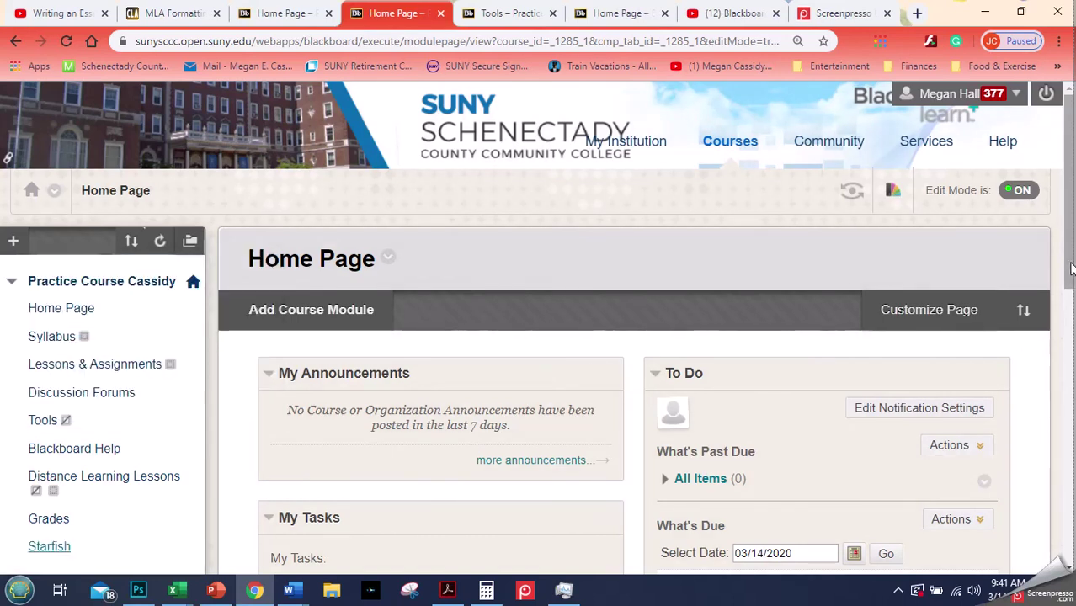
# Move Distance Learning Lessons up and place Grades just below Discussion Forums.
pyautogui.moveTo(1070, 272); pyautogui.dragTo(1066, 295)
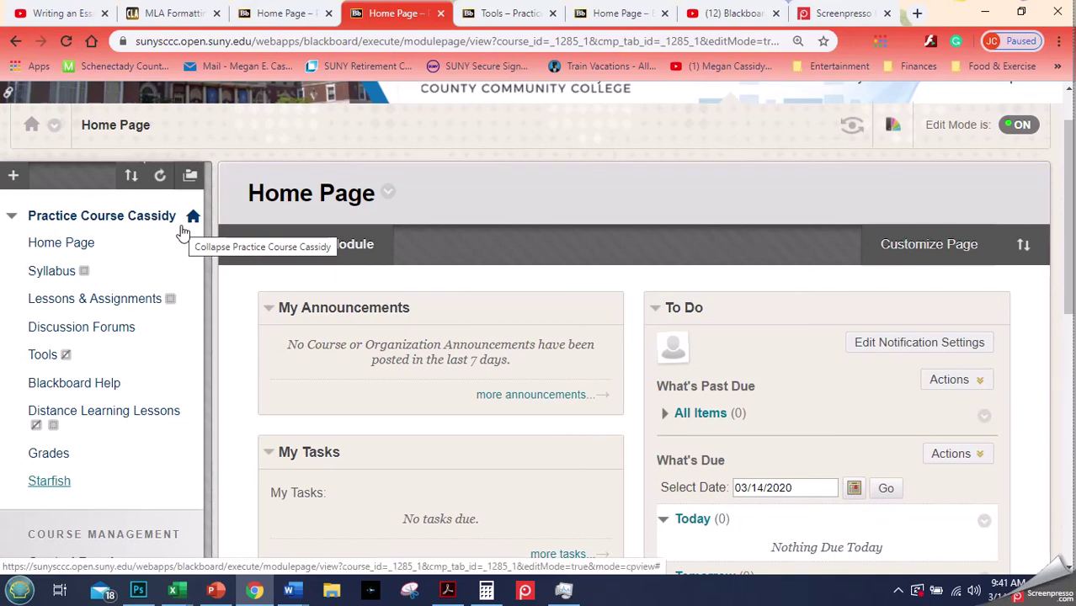
pyautogui.click(13, 175)
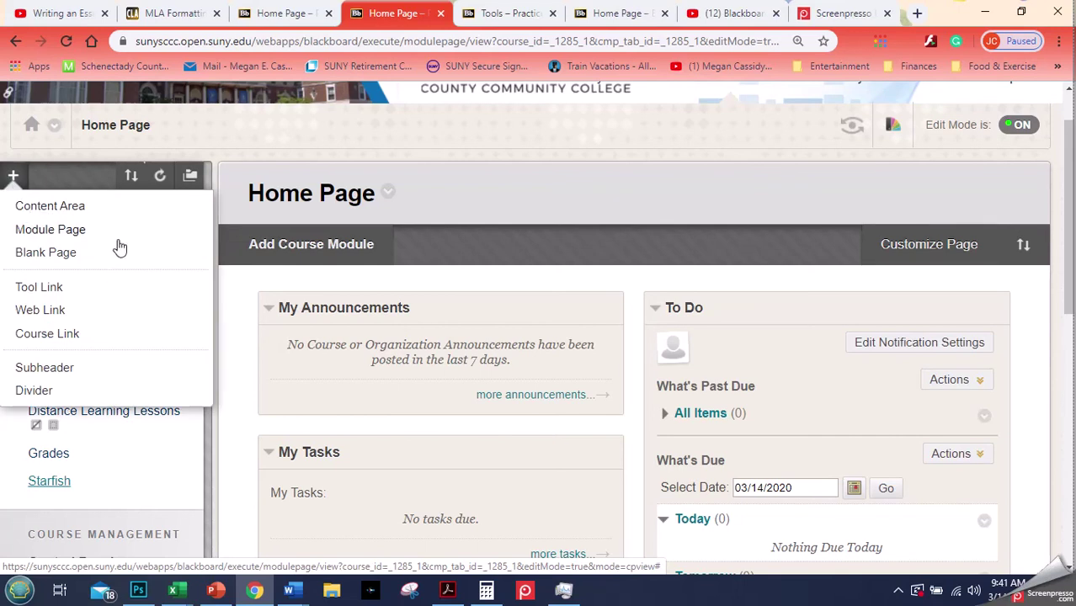
pyautogui.click(288, 167)
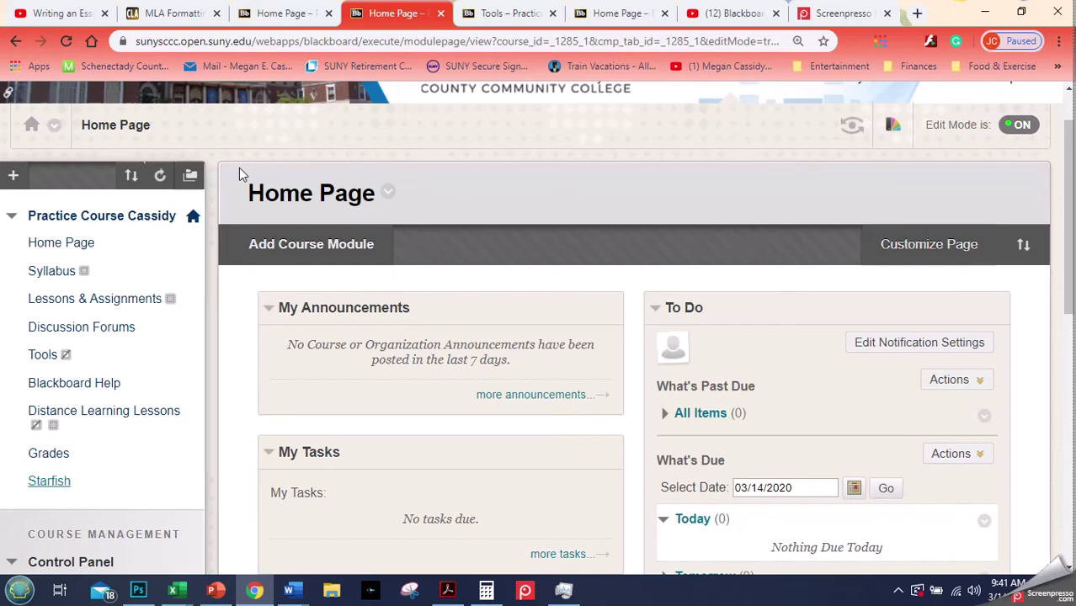
pyautogui.moveTo(10, 429)
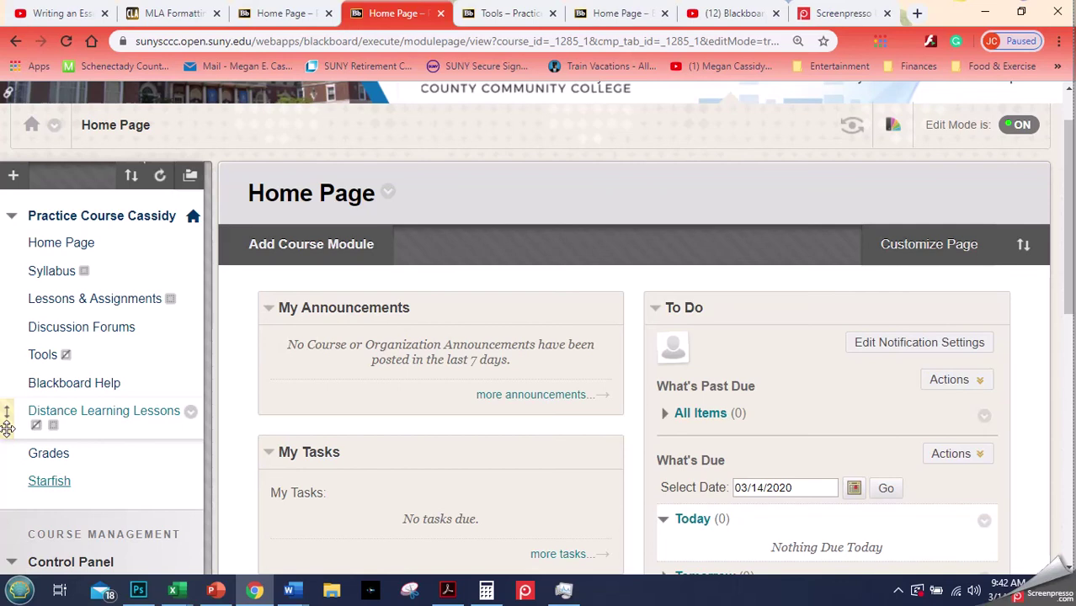
pyautogui.moveTo(7, 428); pyautogui.dragTo(5, 329)
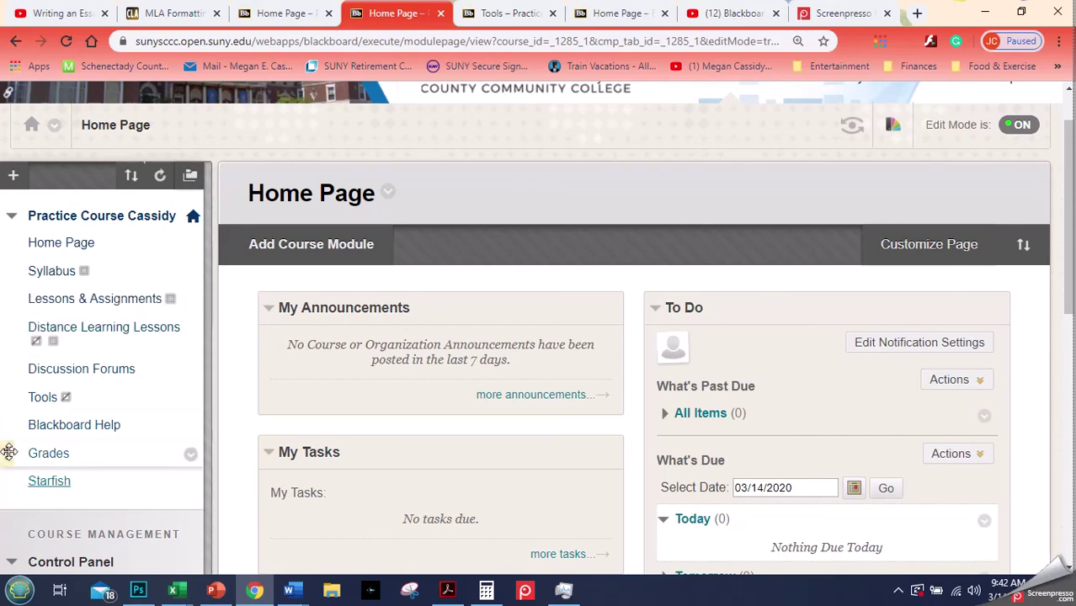
pyautogui.moveTo(10, 443); pyautogui.dragTo(12, 395)
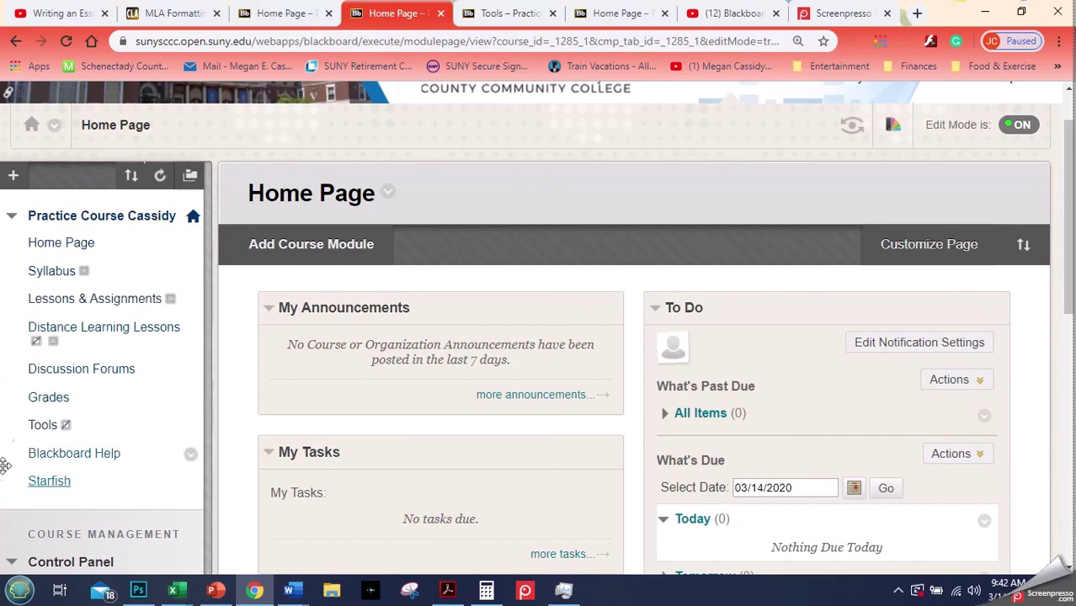
# Put Starfish below Grades, Blackboard Help above Tools, and Distance Learning Lessons above Lessons & Assignments.
pyautogui.moveTo(8, 478); pyautogui.dragTo(9, 421)
pyautogui.moveTo(14, 478); pyautogui.dragTo(12, 453)
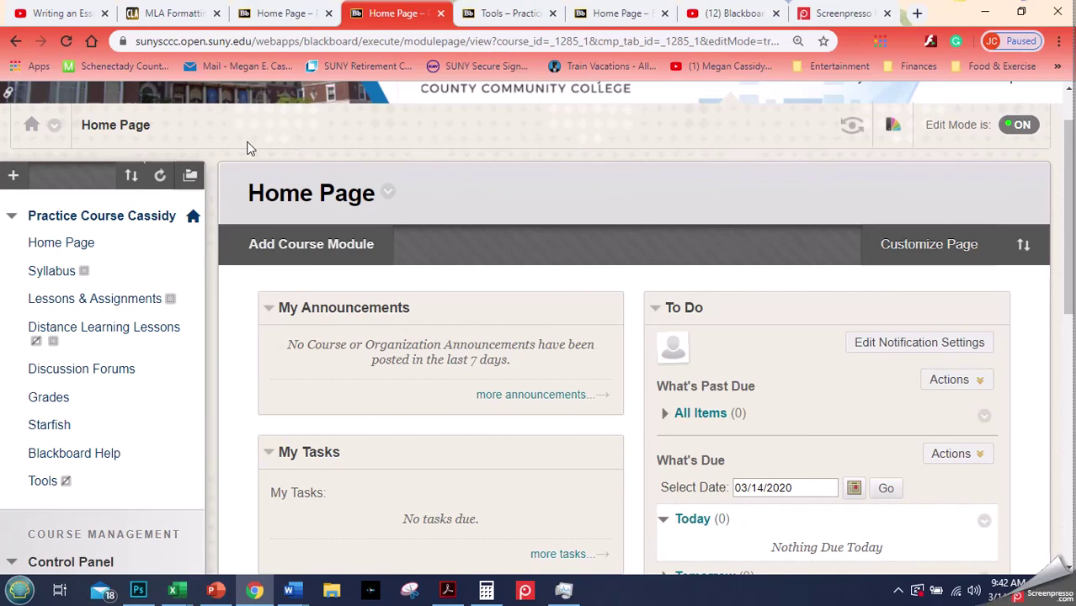
pyautogui.click(13, 331)
pyautogui.moveTo(14, 331); pyautogui.dragTo(17, 299)
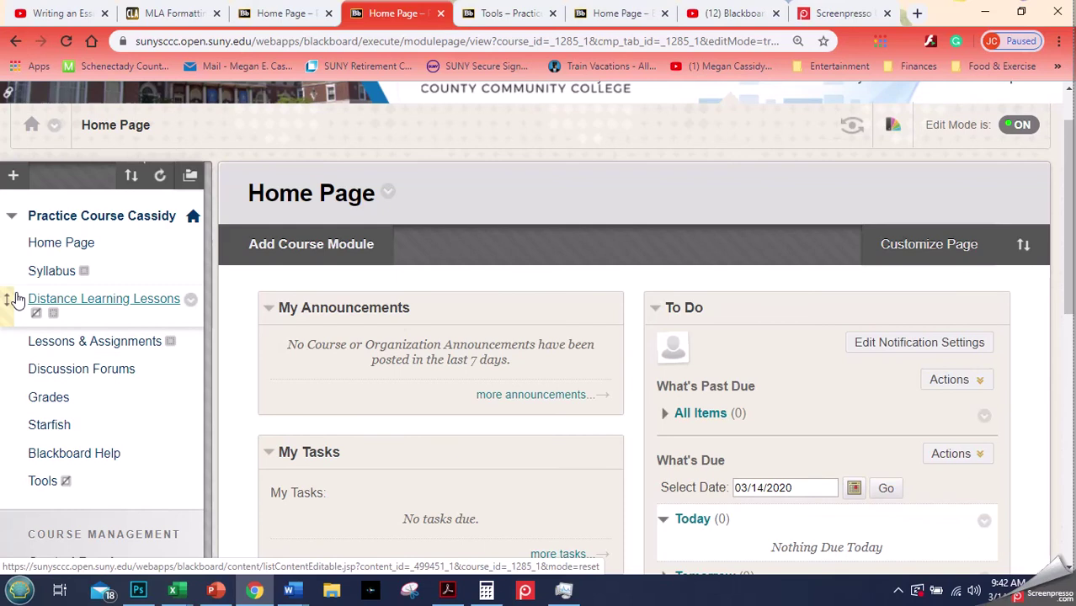
pyautogui.click(15, 174)
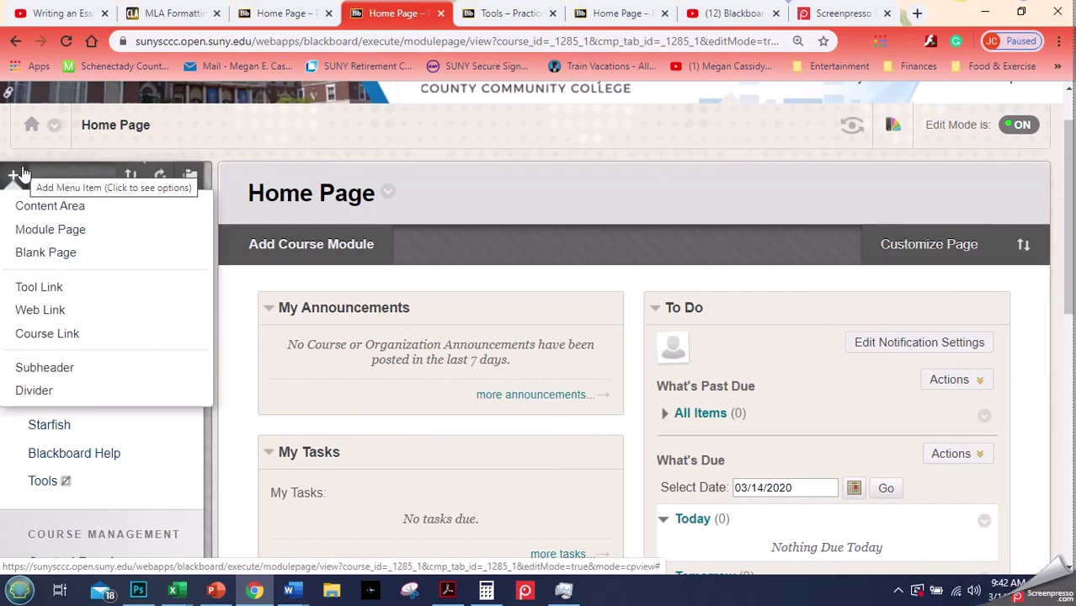
# Add a divider and drop it between Syllabus and Distance Learning Lessons.
pyautogui.click(34, 391)
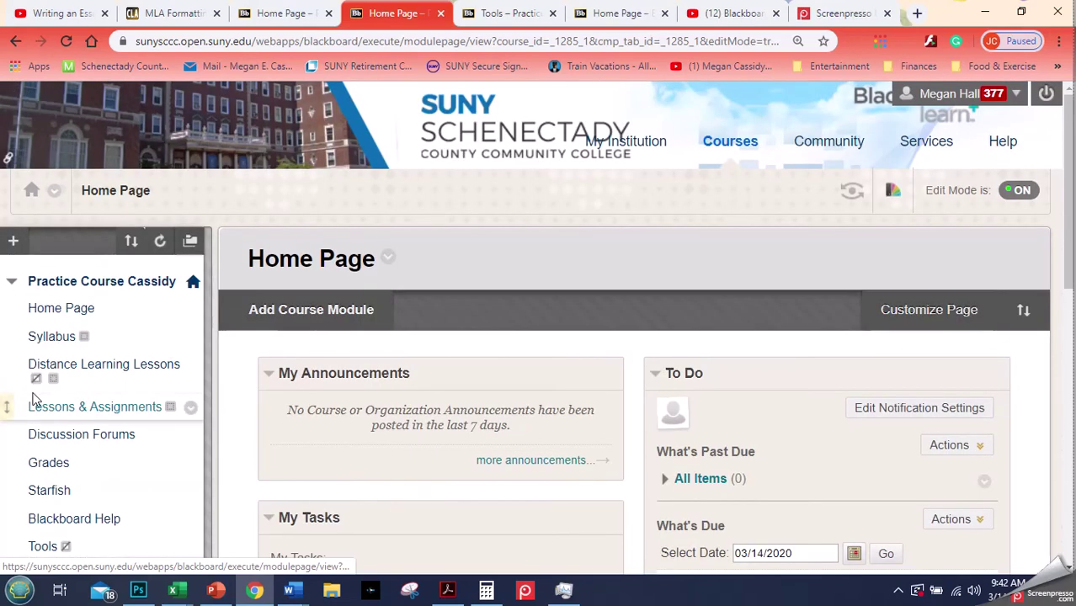
pyautogui.scroll(-2, 1071, 190)
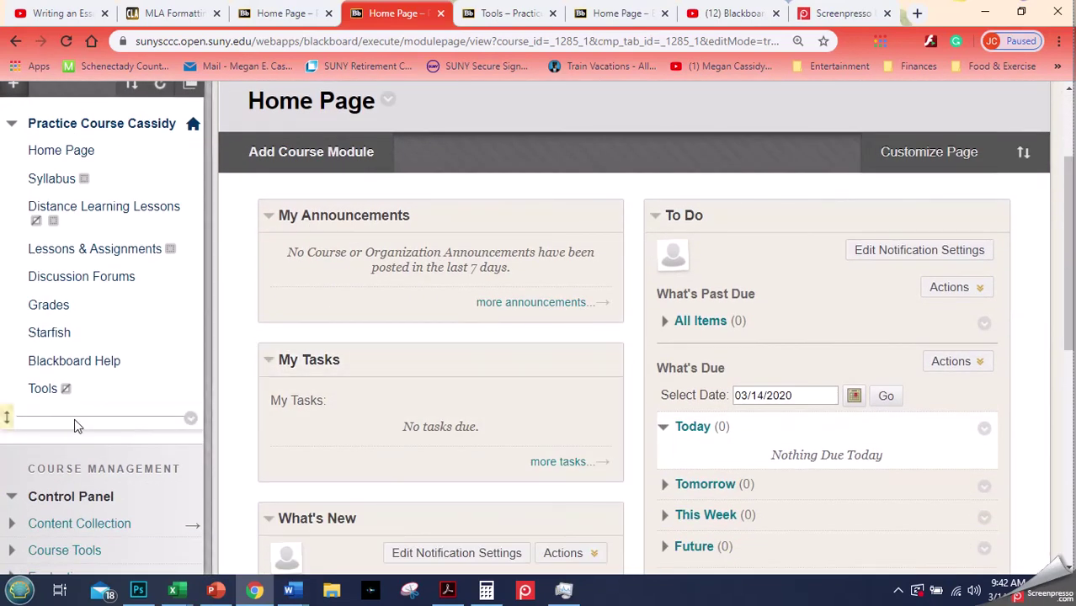
pyautogui.moveTo(6, 419); pyautogui.dragTo(25, 209)
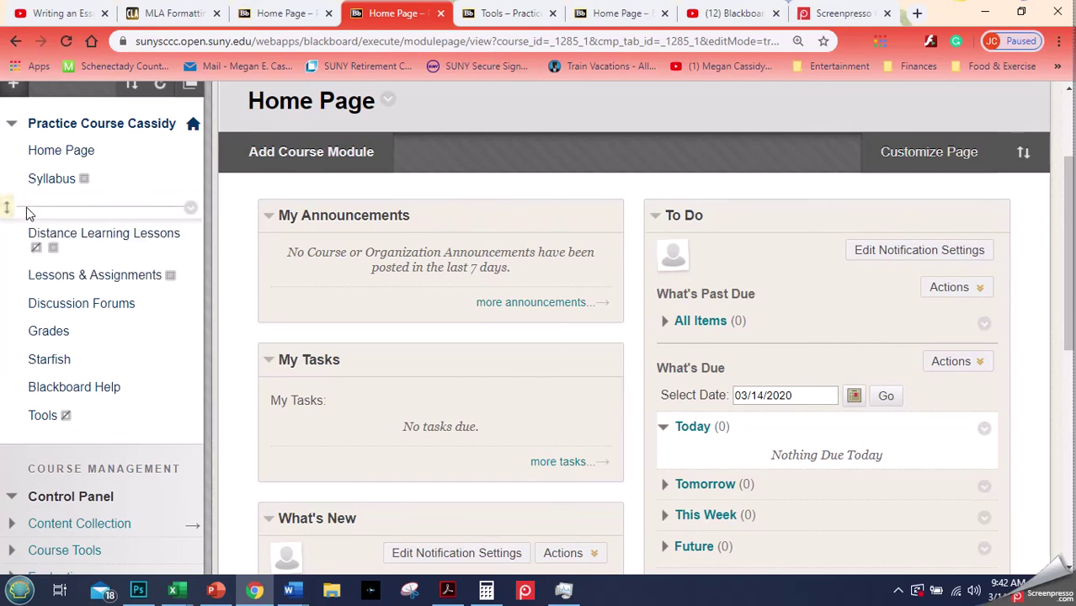
pyautogui.click(15, 87)
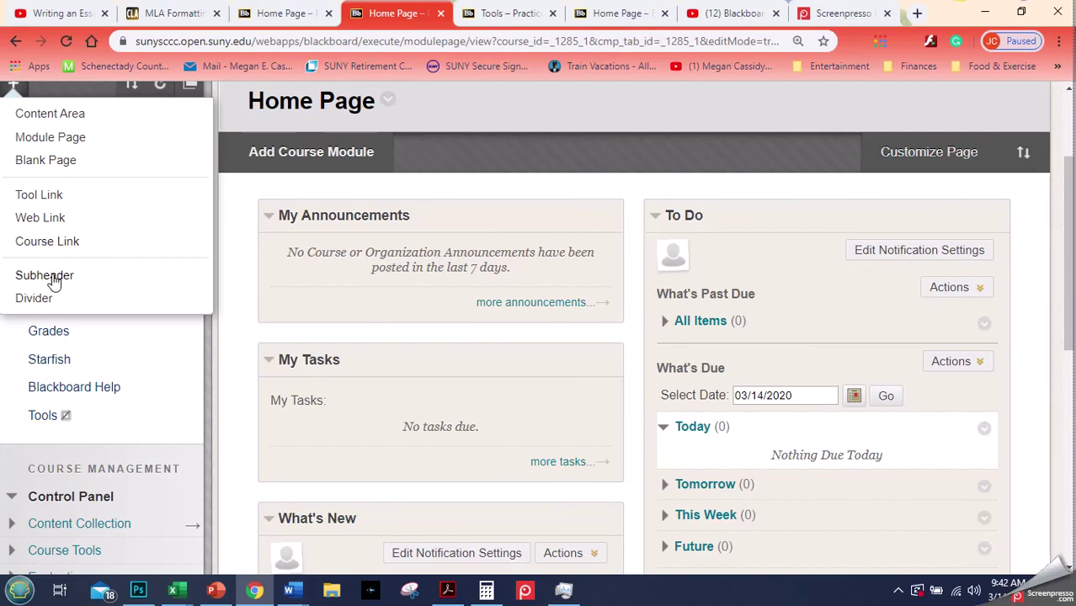
pyautogui.scroll(2, 44, 305)
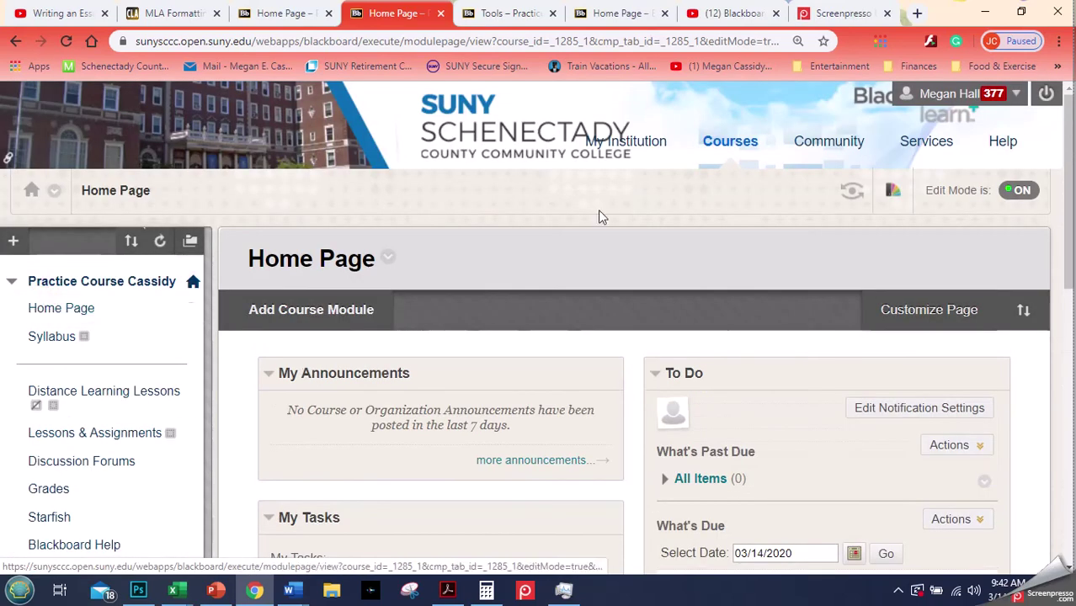
# Place the second divider below Discussion Forums, separating it from Grades.
pyautogui.moveTo(1071, 272); pyautogui.dragTo(1071, 344)
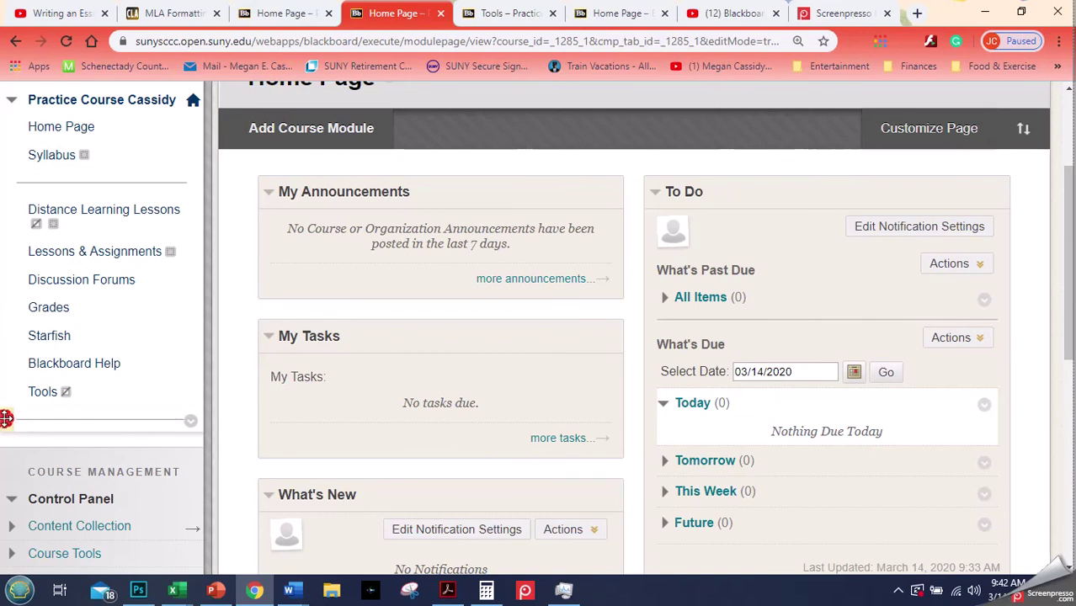
pyautogui.moveTo(6, 416); pyautogui.dragTo(13, 318)
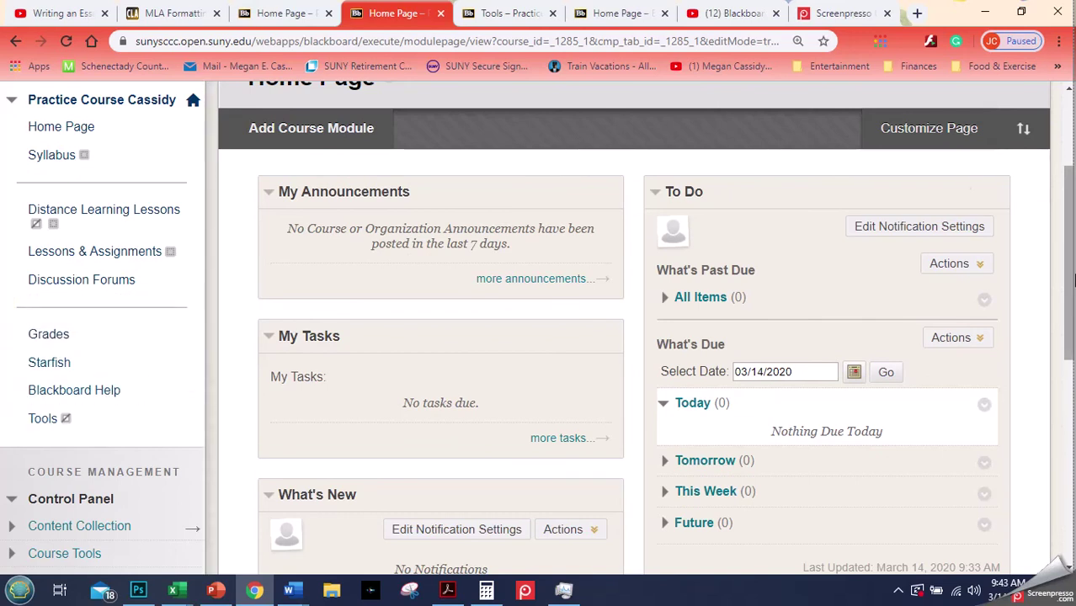
pyautogui.moveTo(1069, 280); pyautogui.dragTo(1070, 277)
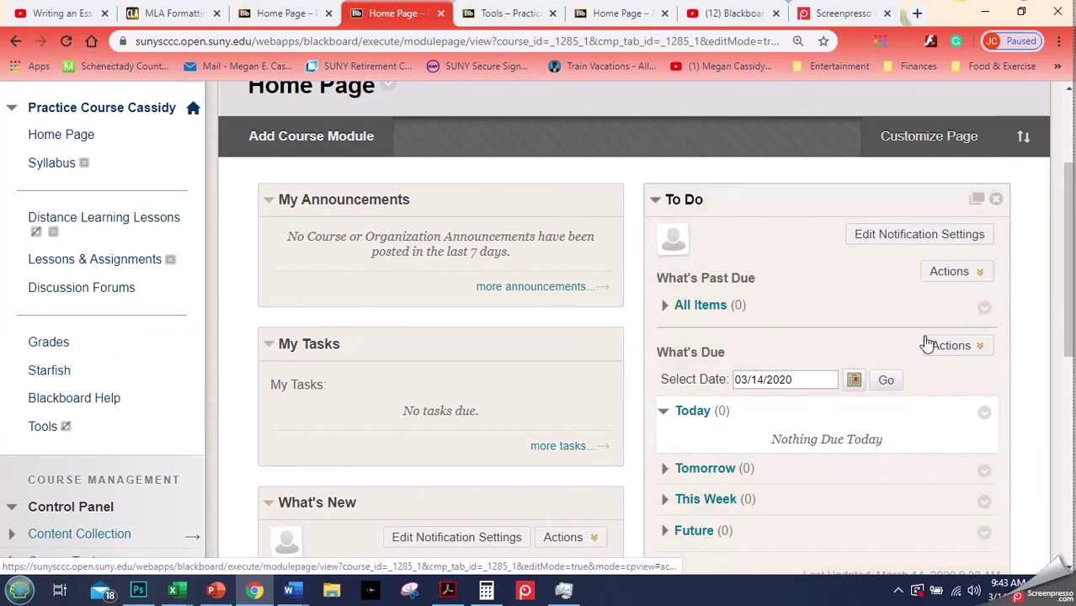
pyautogui.moveTo(1069, 269); pyautogui.dragTo(1070, 226)
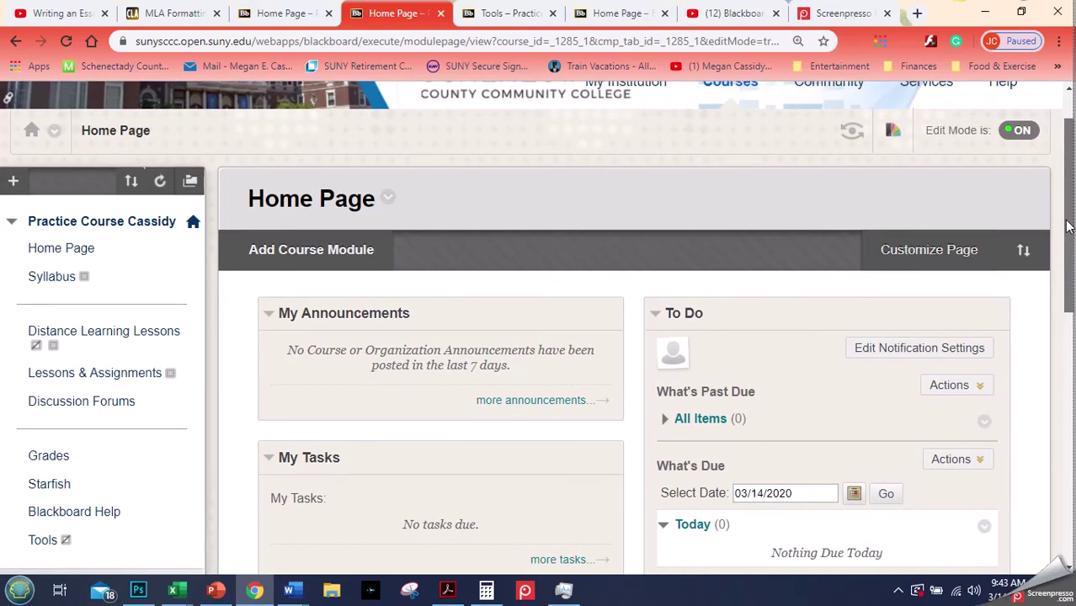
# Switch edit mode off to preview the student menu, then turn it back on.
pyautogui.click(1021, 131)
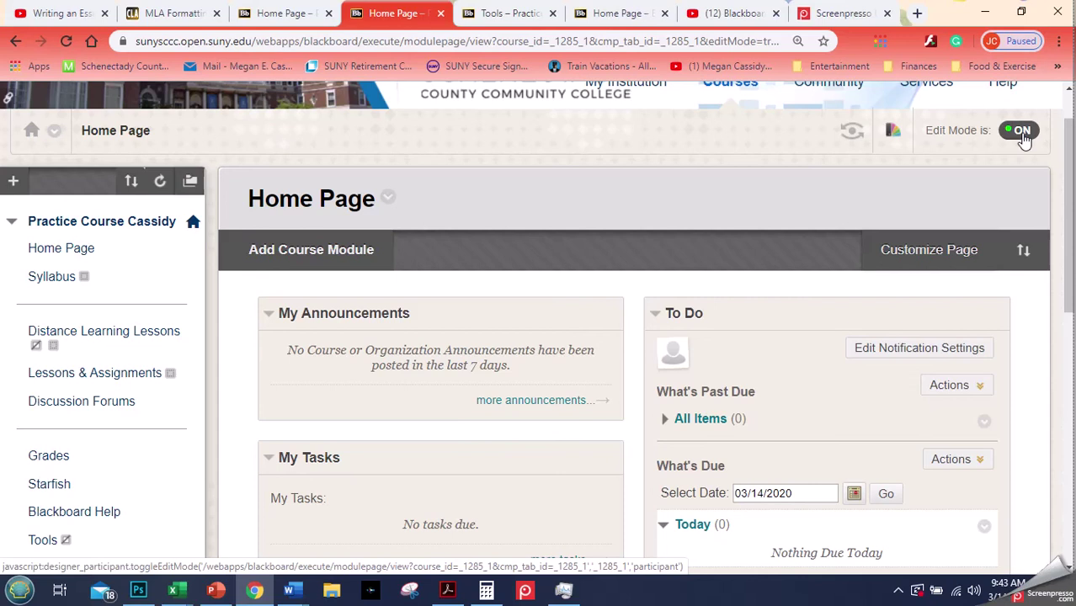
pyautogui.click(1022, 133)
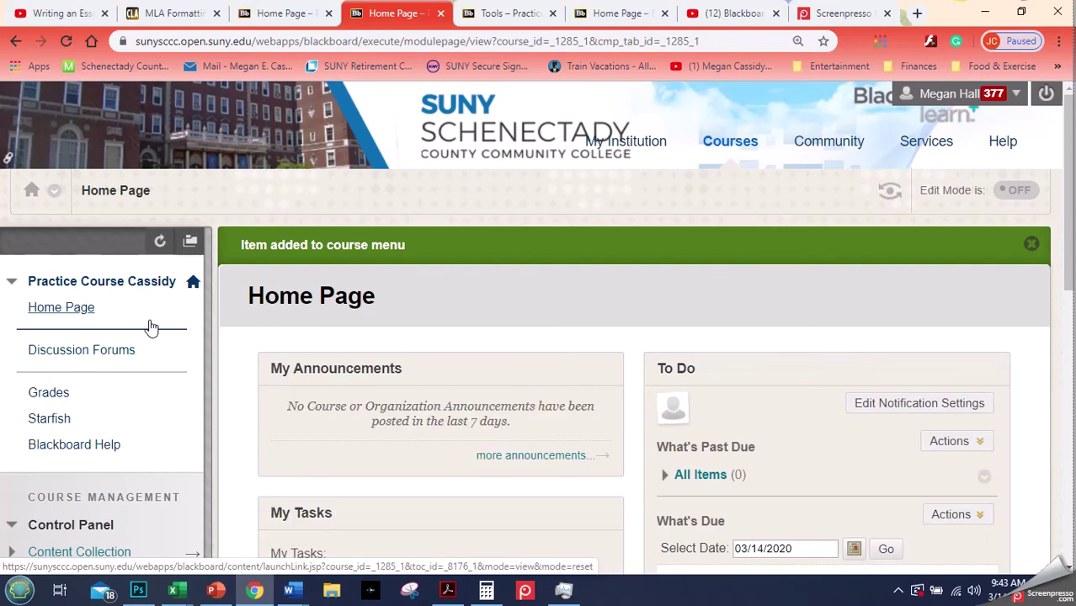
pyautogui.click(1012, 193)
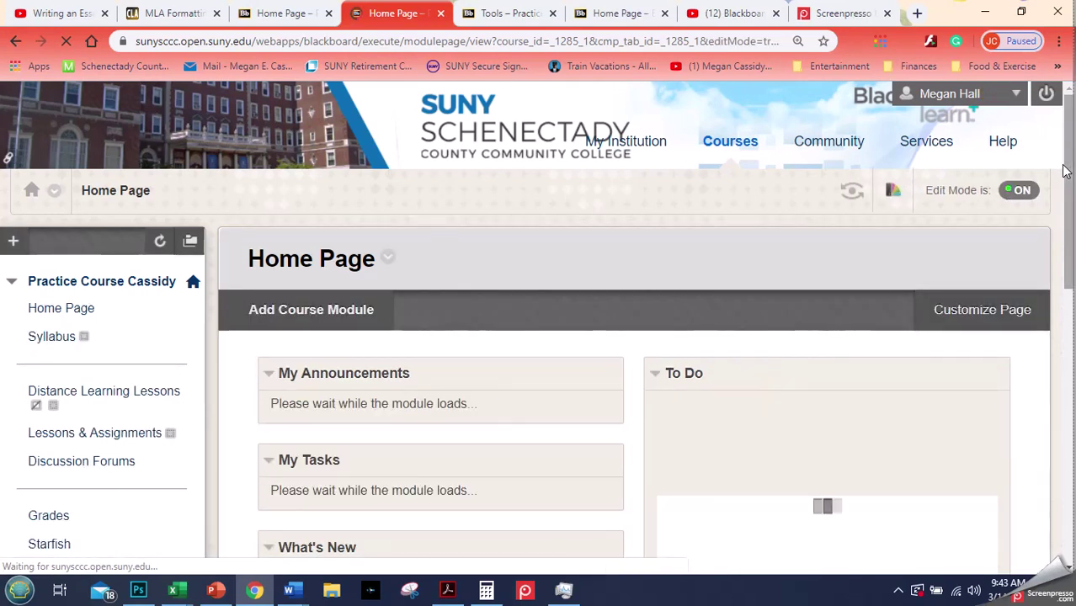
# Choose Show Link for the Tools menu item so students can see it.
pyautogui.scroll(-2, 1065, 170)
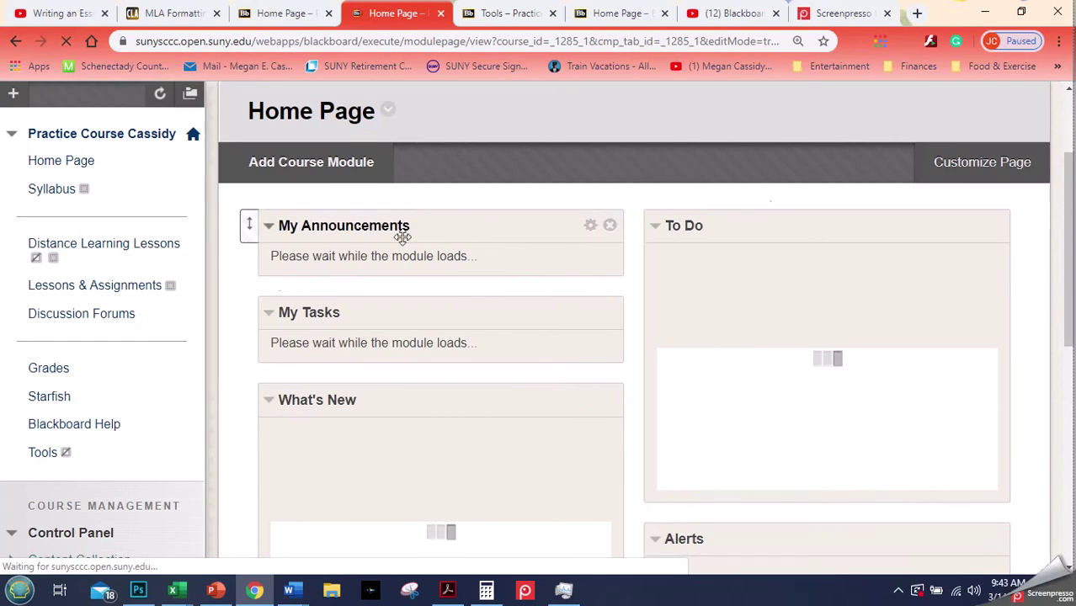
pyautogui.moveTo(192, 252)
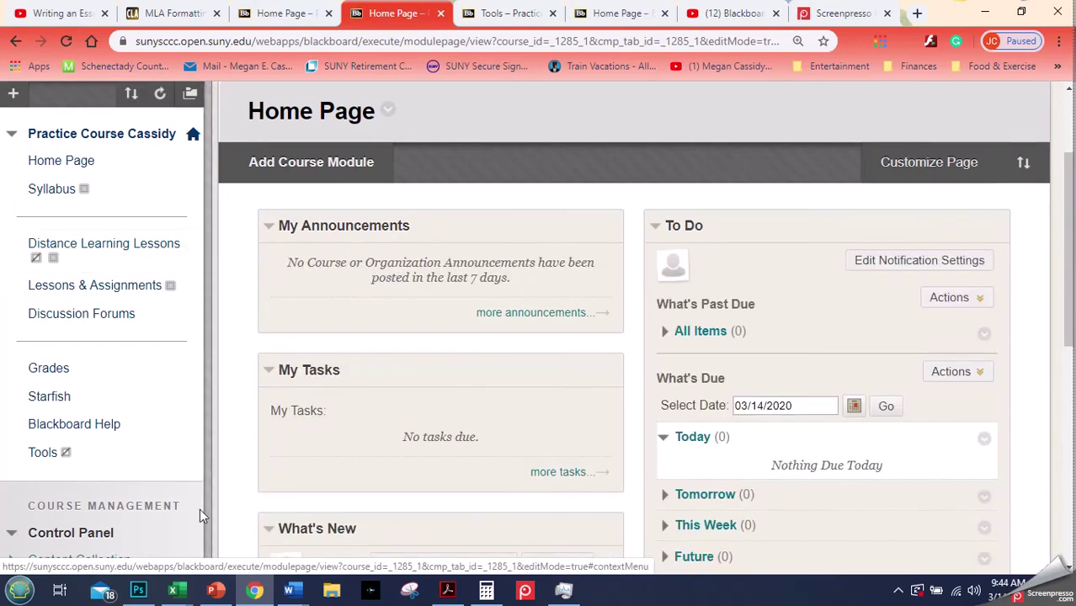
pyautogui.click(191, 455)
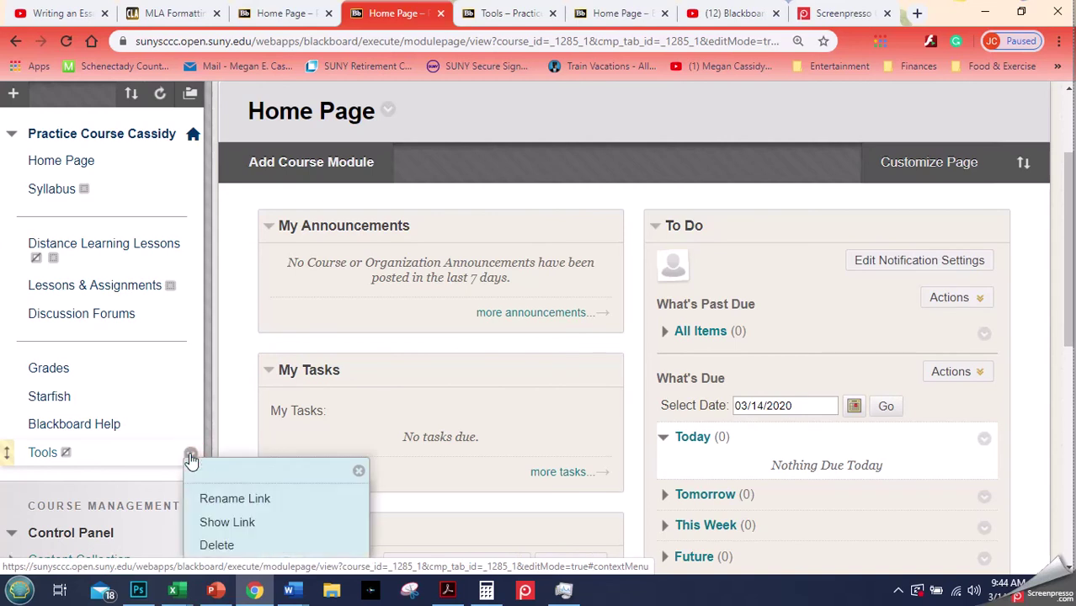
pyautogui.click(252, 523)
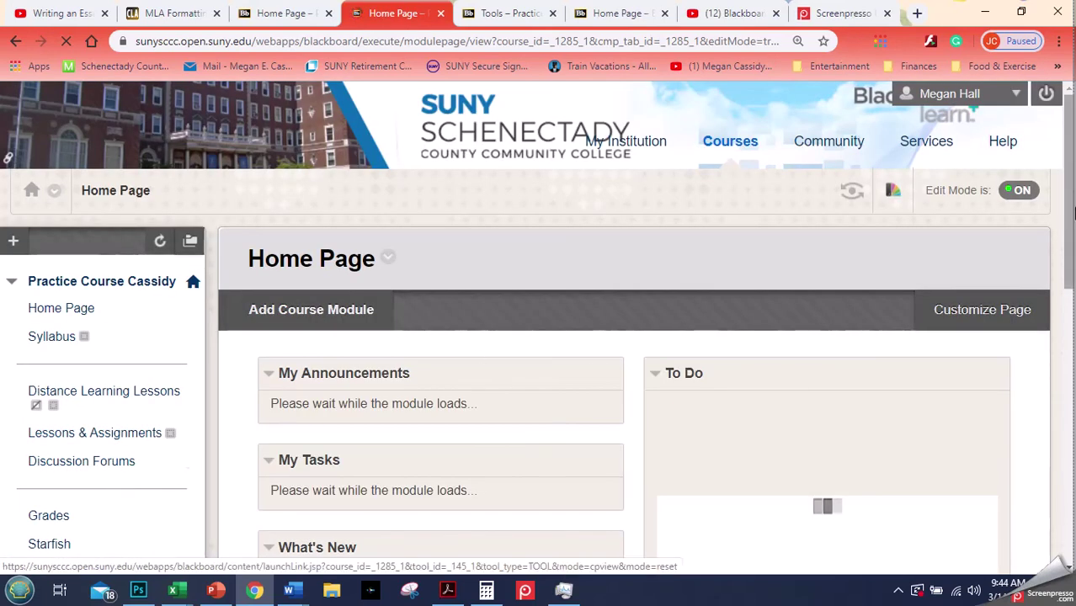
pyautogui.scroll(-3, 317, 250)
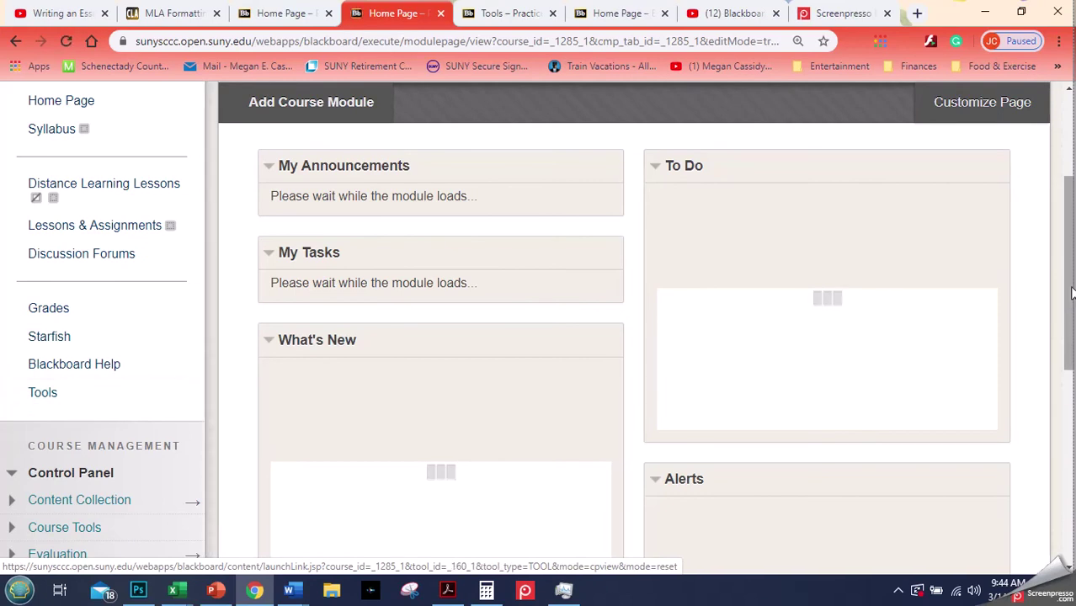
pyautogui.moveTo(1071, 292); pyautogui.dragTo(1072, 229)
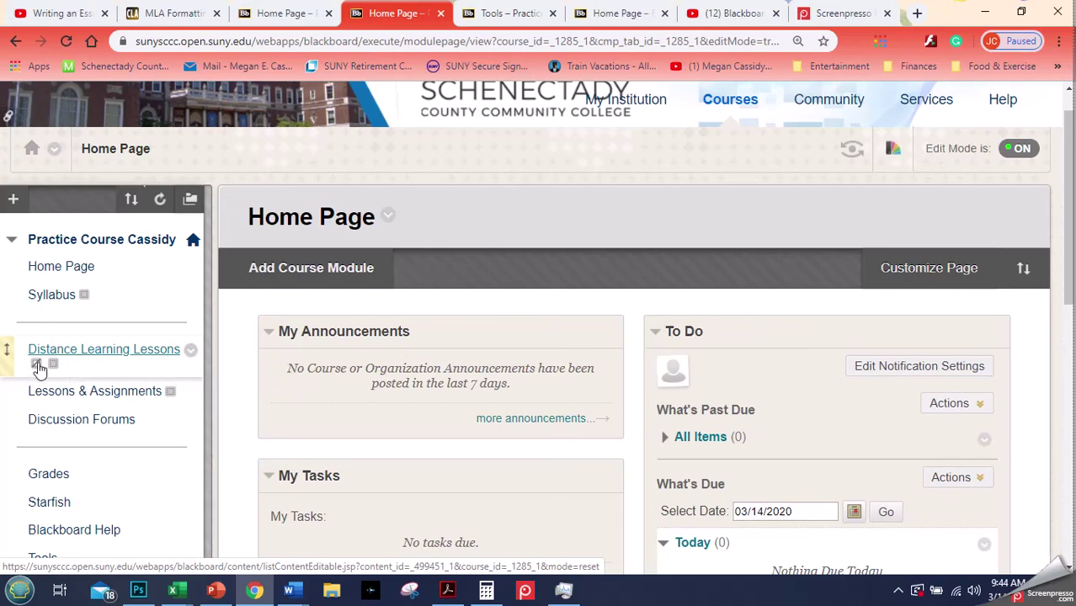
pyautogui.moveTo(39, 368)
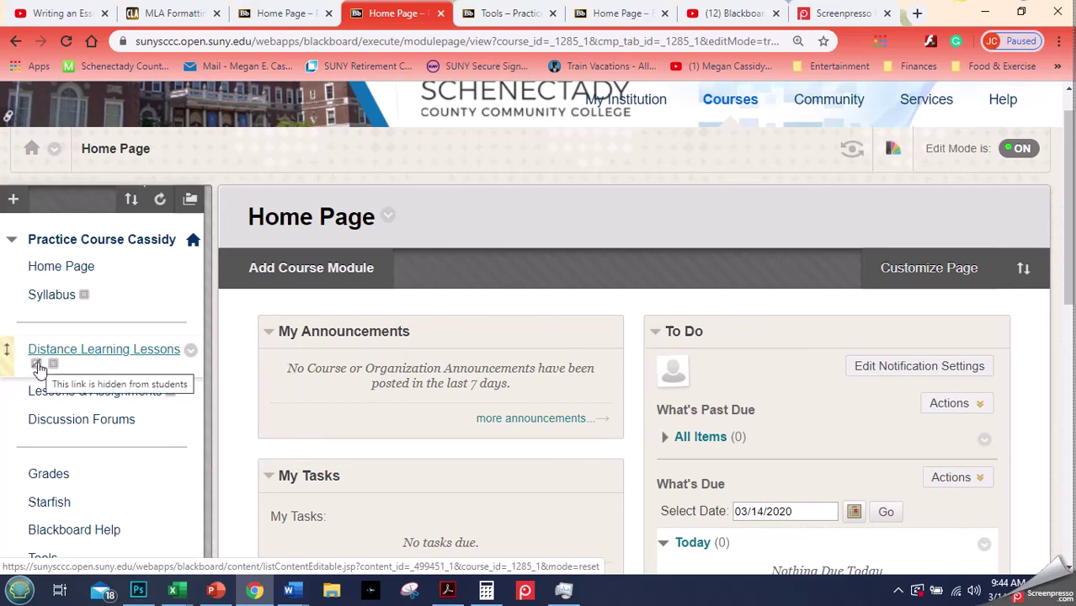